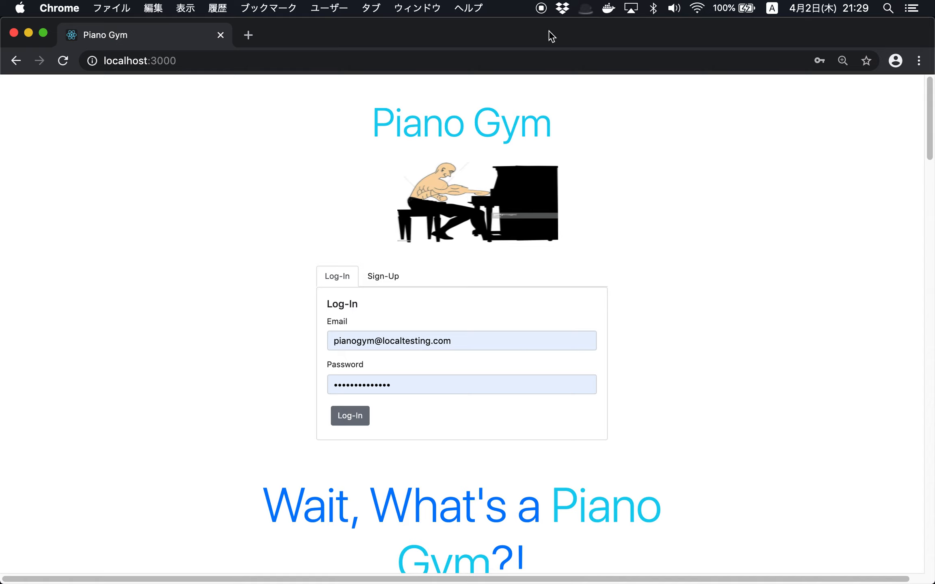
Log in with the prefilled account credentials and go to the teacher dashboard.
click(351, 418)
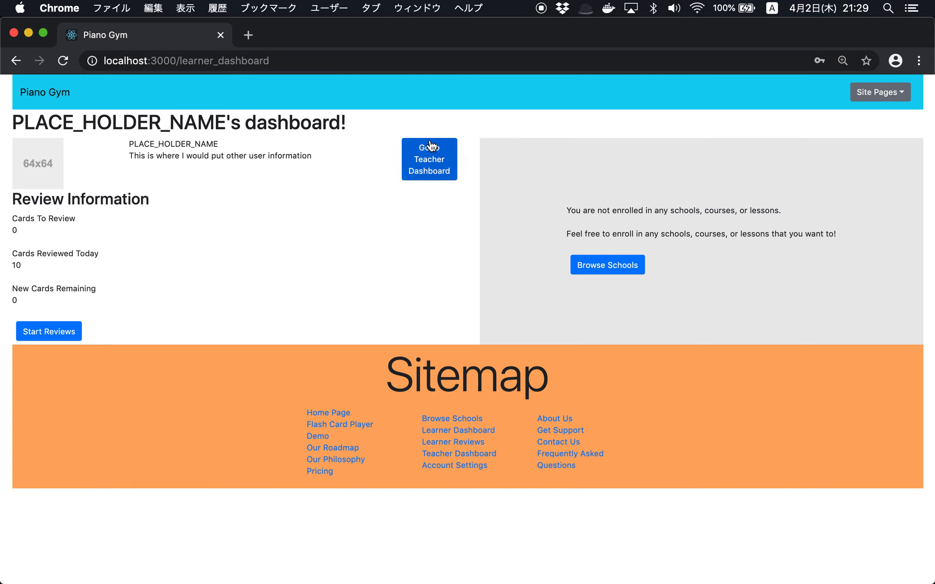
click(447, 162)
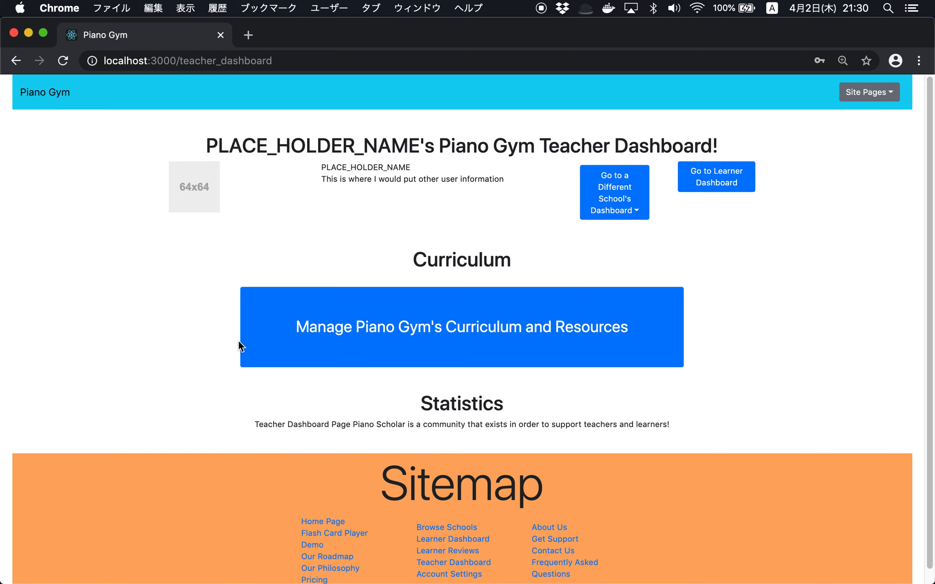
Look over the choices for going to a different school's dashboard.
click(618, 215)
click(620, 259)
click(620, 215)
click(613, 255)
click(612, 217)
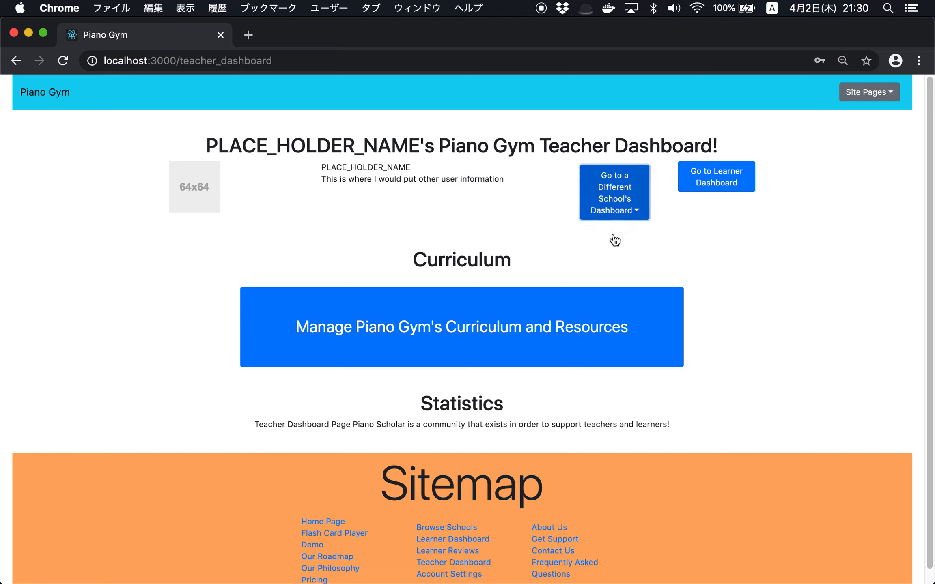
click(616, 238)
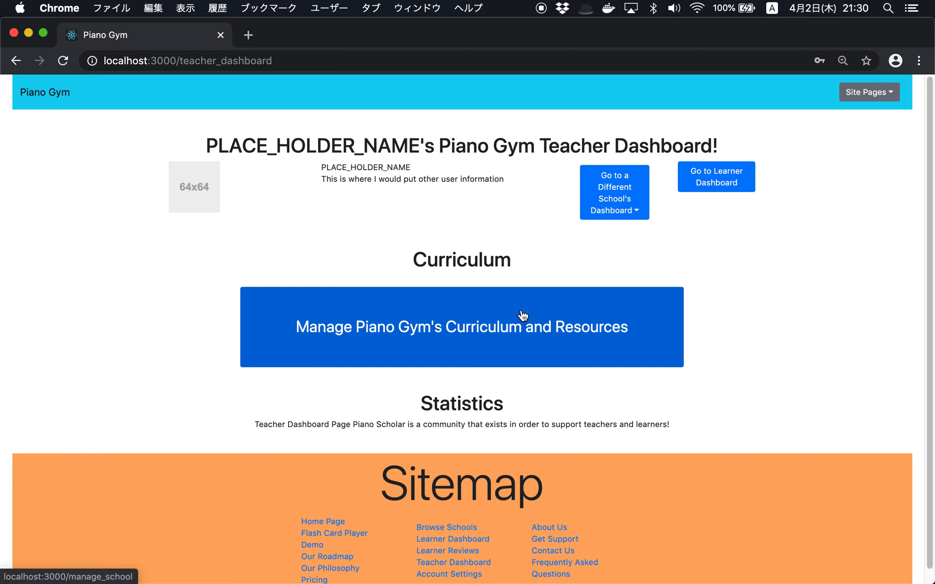
Visit the learner dashboard, then return to the teacher dashboard and open the page for managing Piano Gym's curriculum and resources.
click(697, 185)
click(420, 167)
click(531, 345)
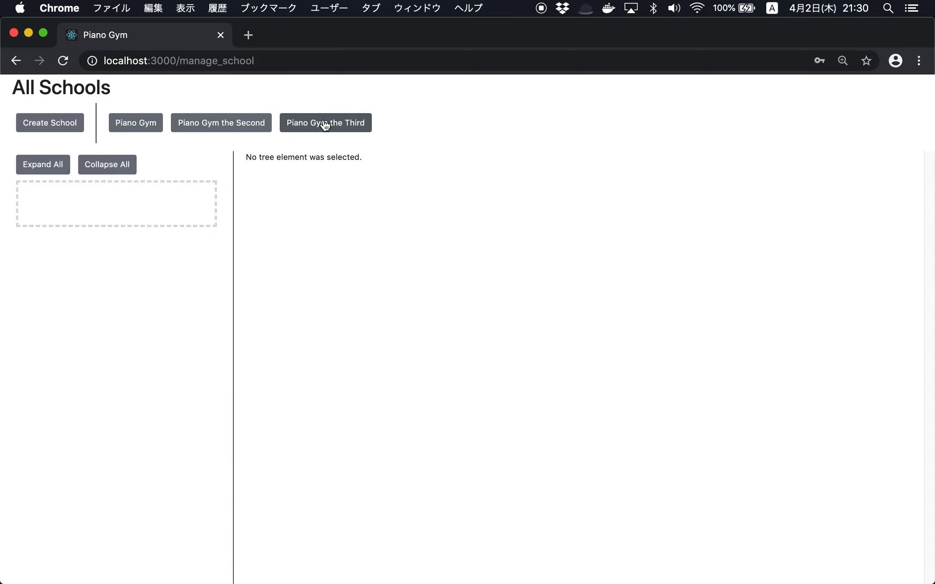
Create a school named "The Logan School" with the motto "Don't let your dreams be memes!".
click(69, 128)
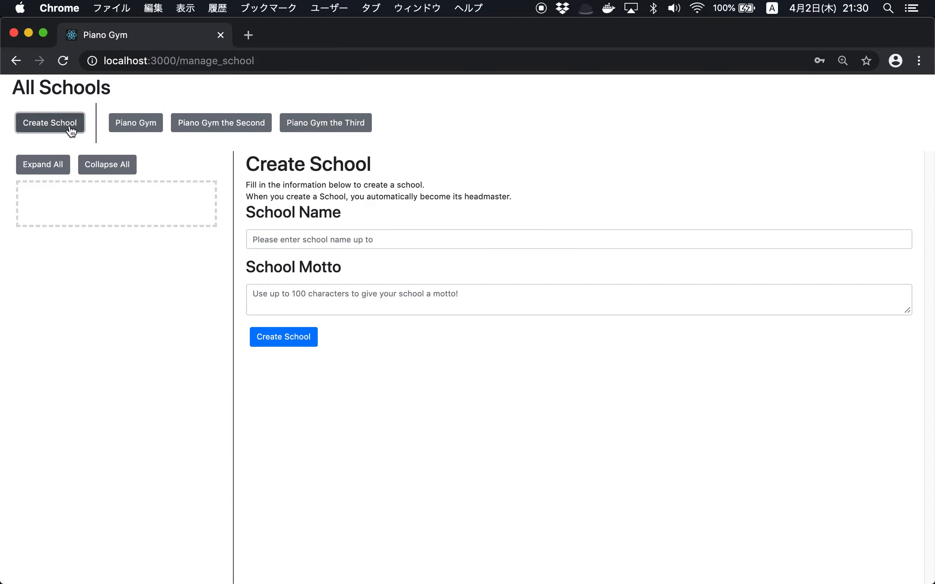
click(72, 129)
click(73, 129)
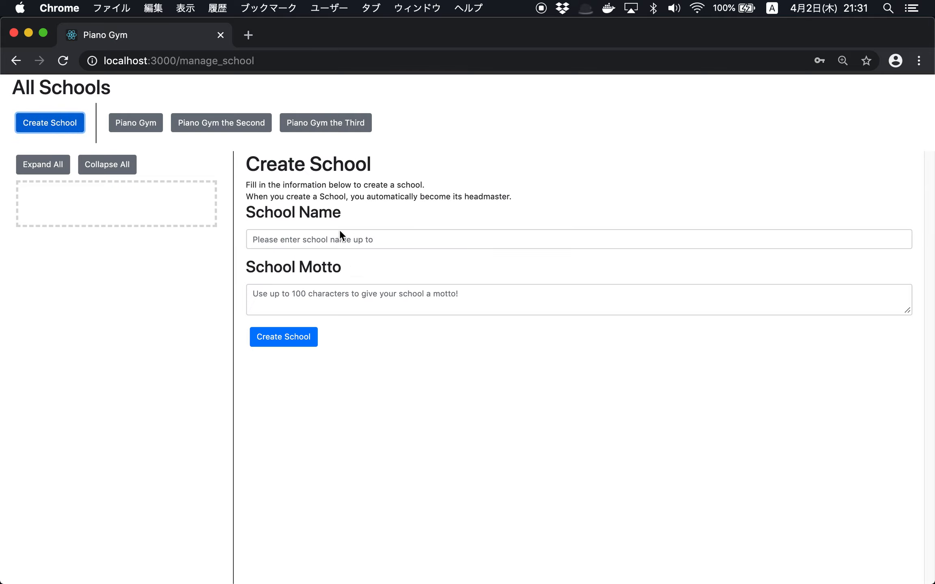
click(330, 238)
key(Down)
key(Return)
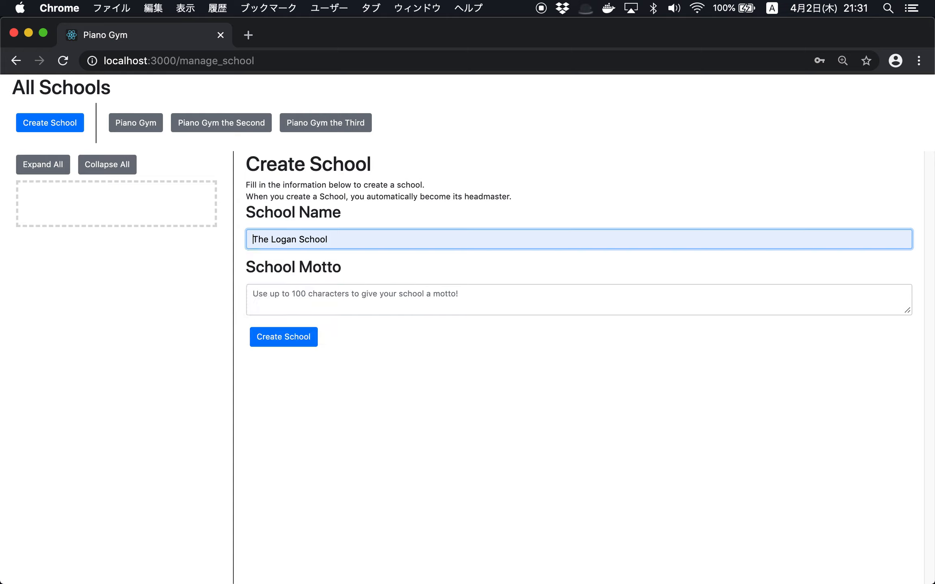
click(304, 337)
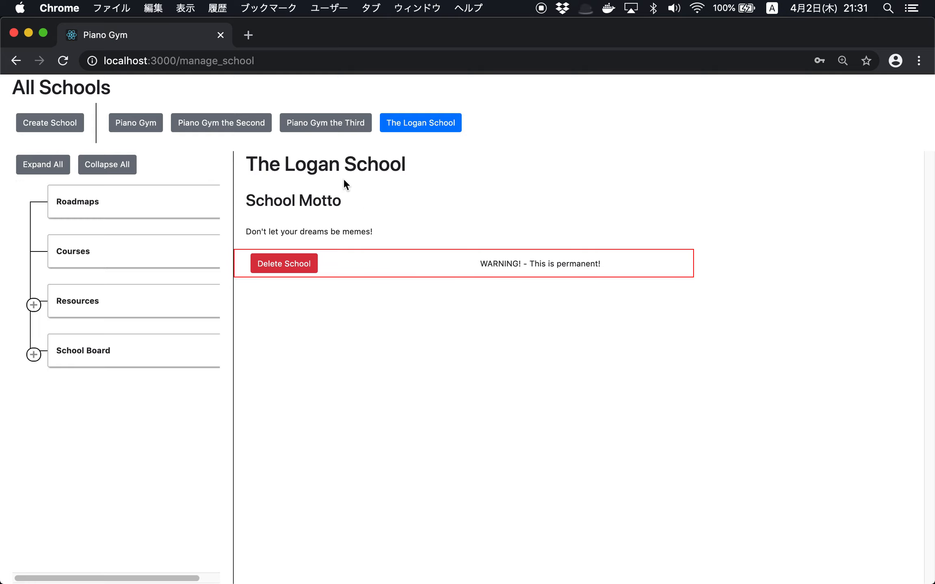
Reselect The Logan School and examine its Roadmaps, Courses and expanded Resources sections.
click(436, 123)
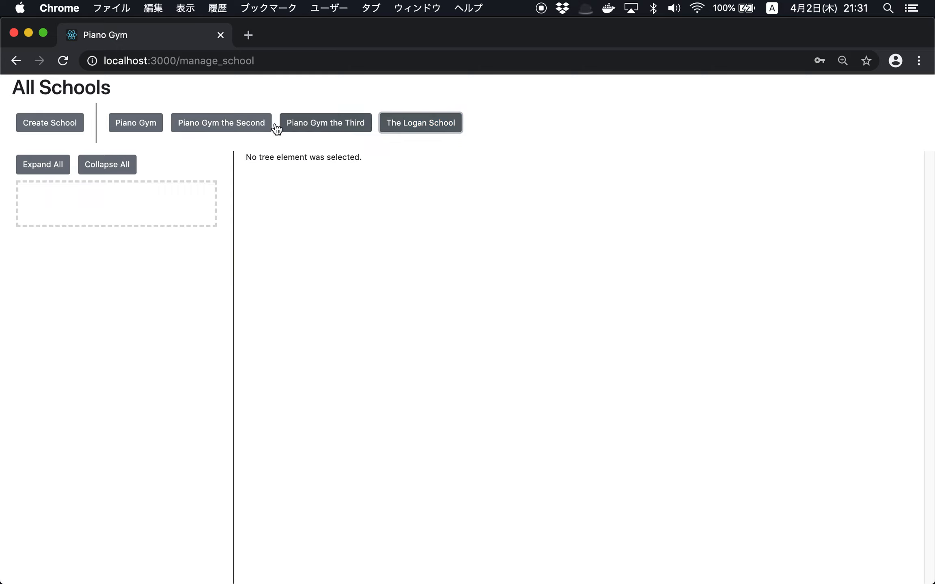
click(414, 129)
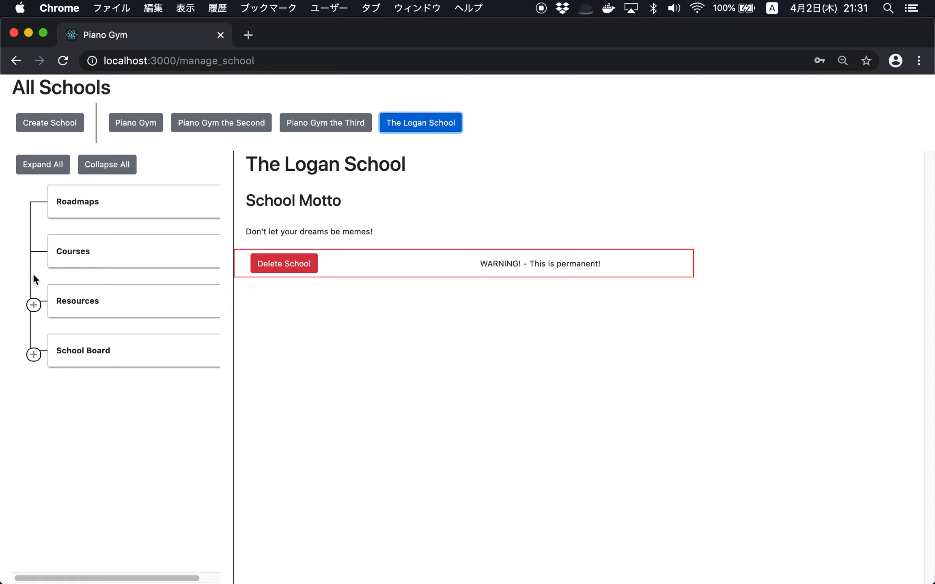
click(33, 305)
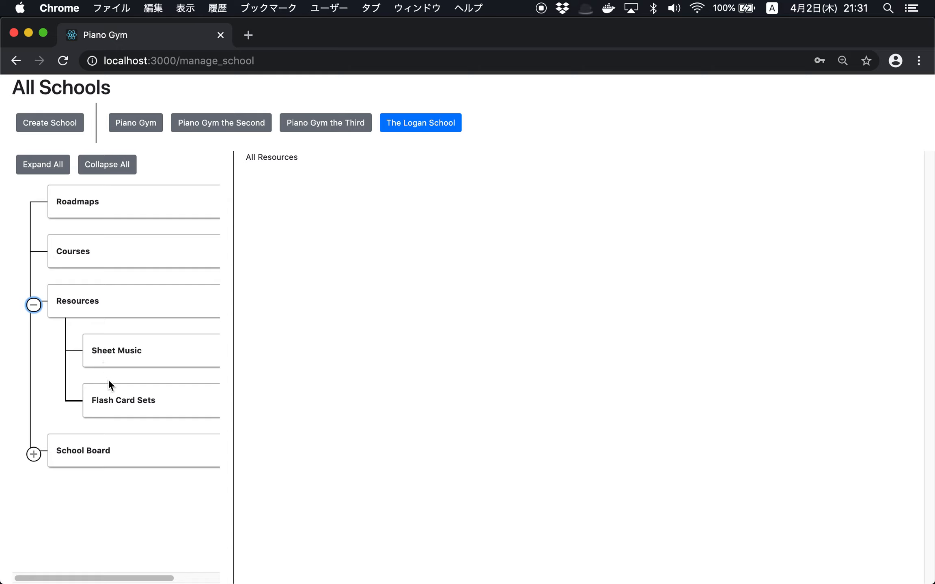
click(111, 206)
click(107, 255)
click(112, 296)
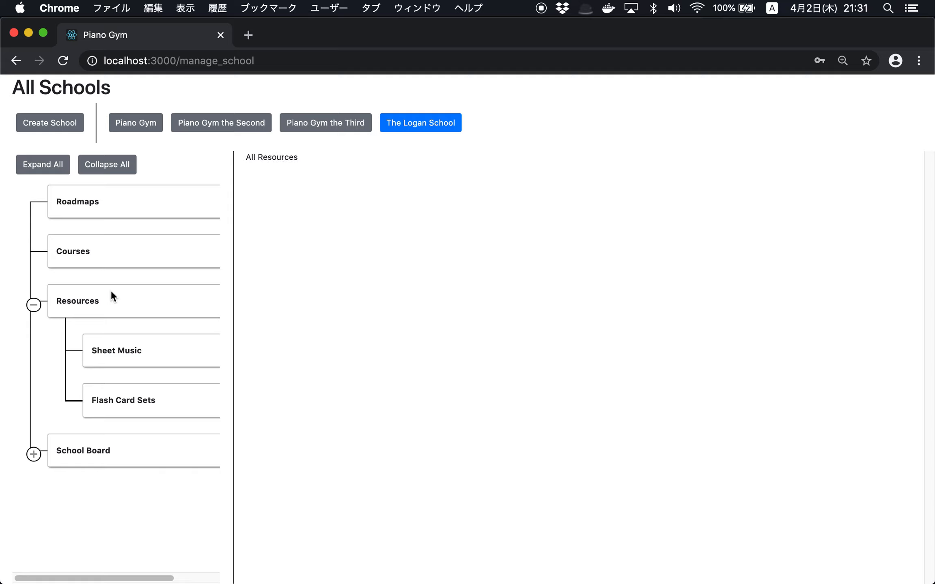
click(115, 211)
click(92, 263)
click(123, 309)
Create a flash card set named "The Best Flash Card Set Ever" in the school's Flash Card Sets.
click(132, 396)
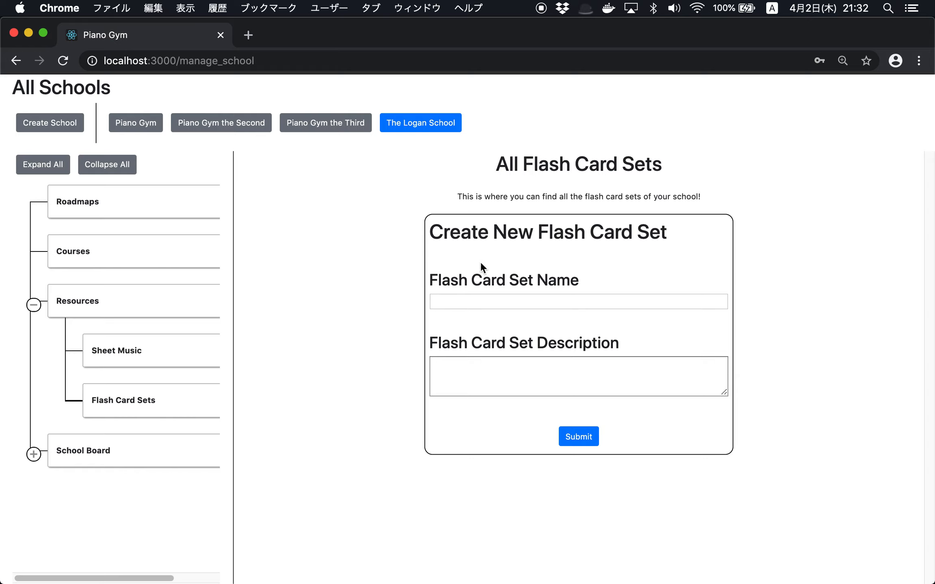
click(445, 302)
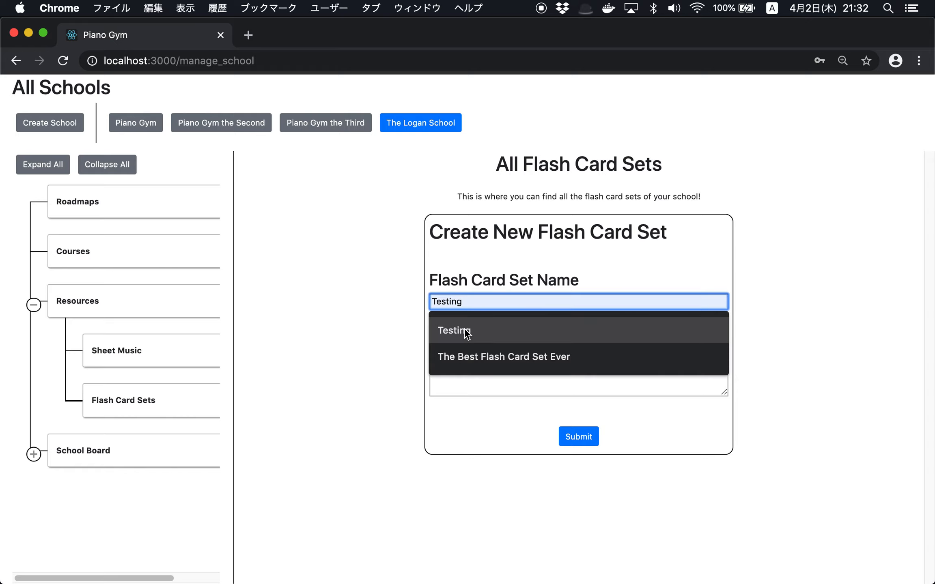
click(474, 357)
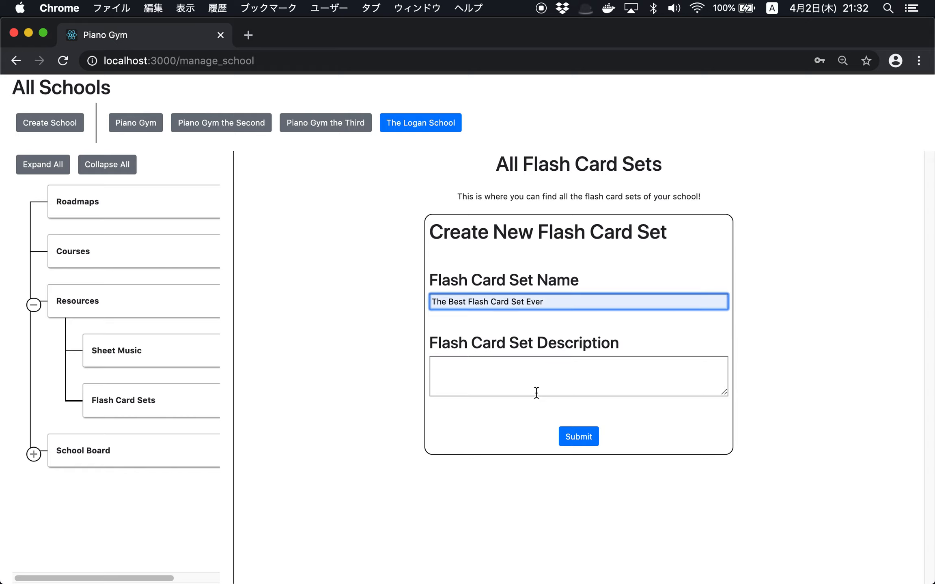
click(574, 439)
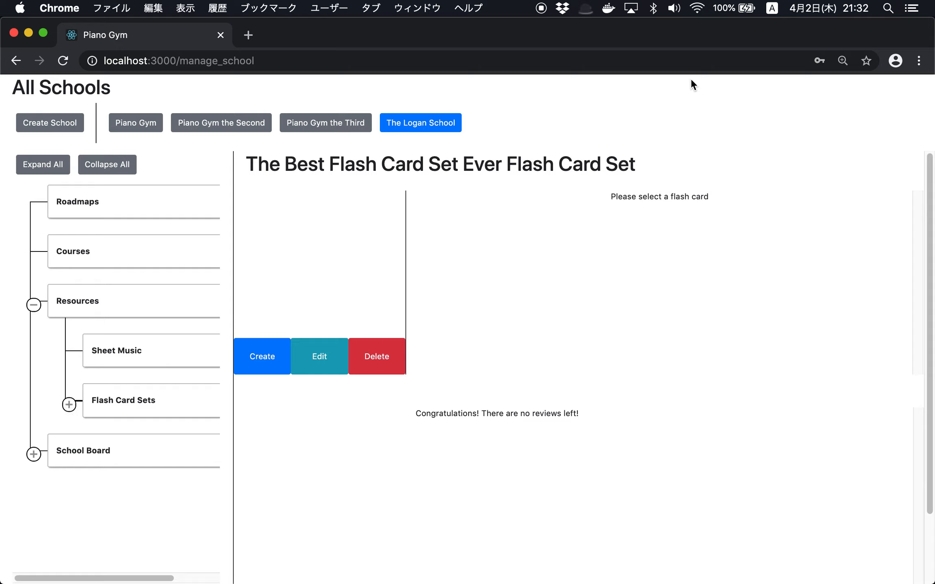
Expand Flash Card Sets and create another set named "The Second Best Flash Card Set Ever".
click(69, 405)
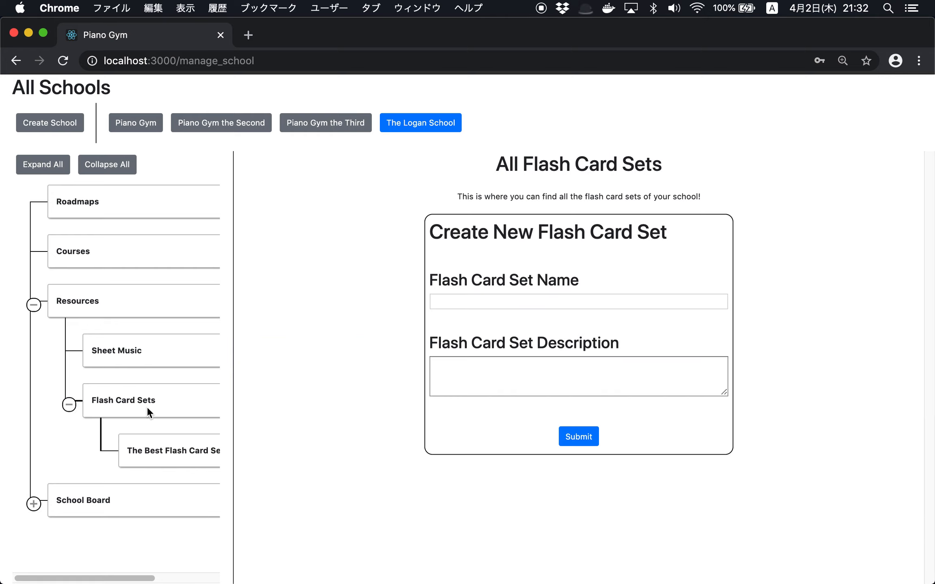
click(448, 305)
text(The Second Best Flash Card Set Ever)
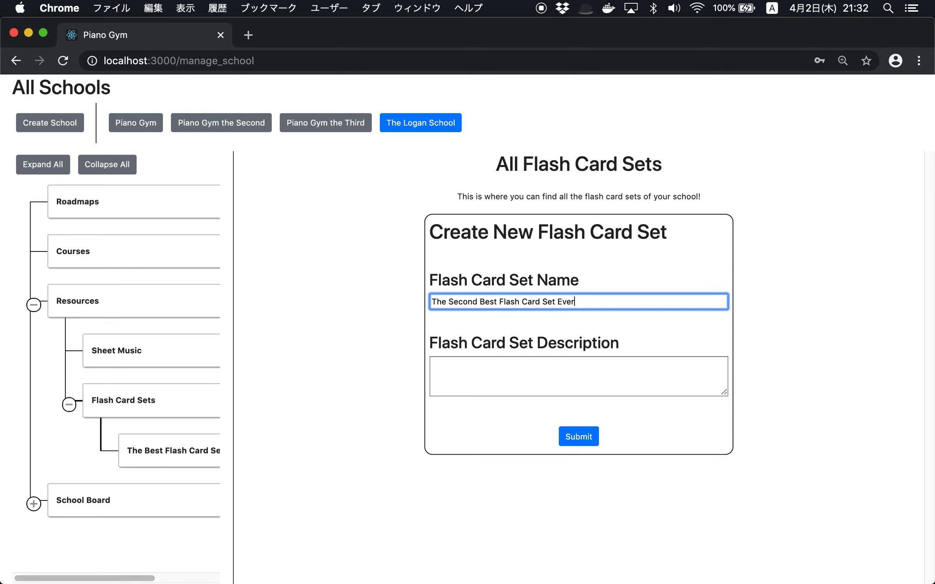
click(579, 437)
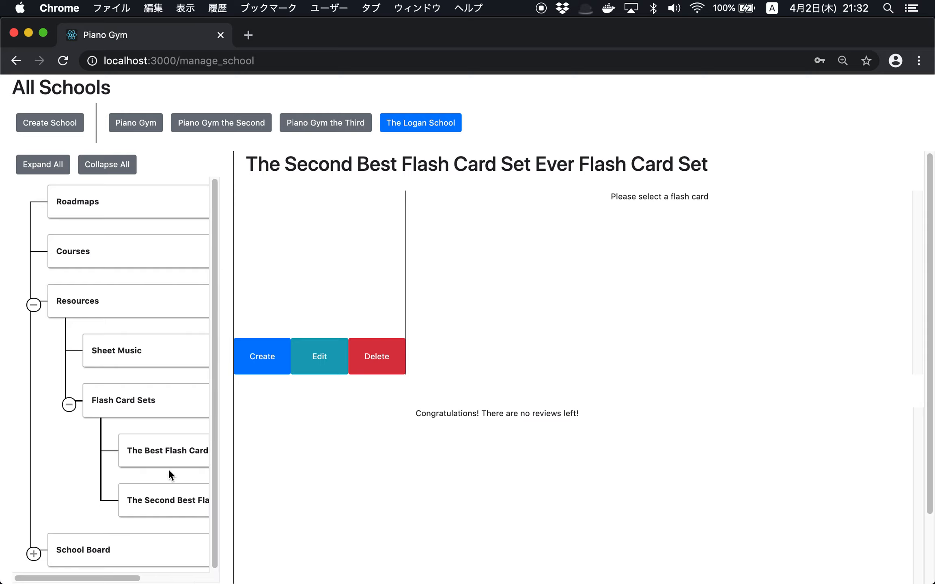
Compare the two flash card sets' pages and look over the full page of The Best Flash Card Set Ever.
click(172, 442)
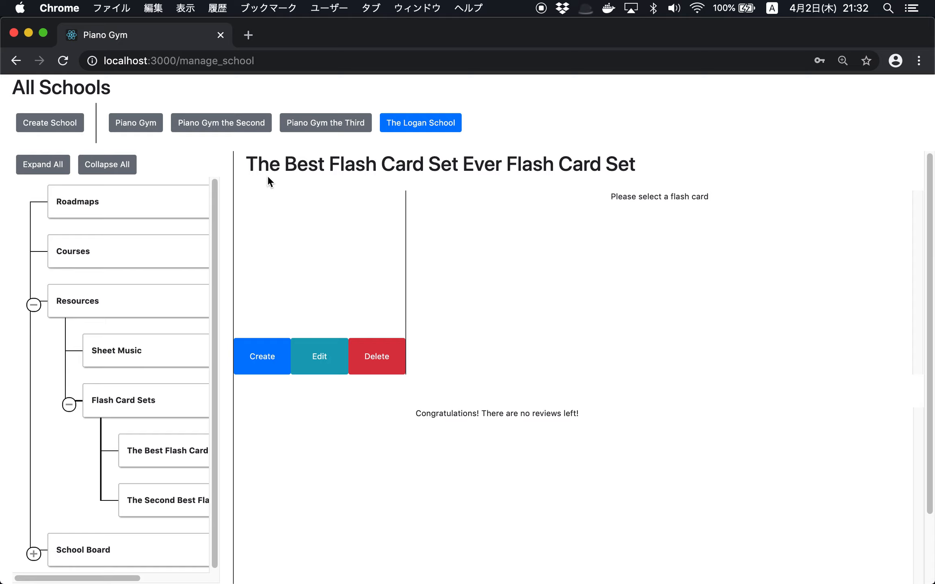
click(134, 497)
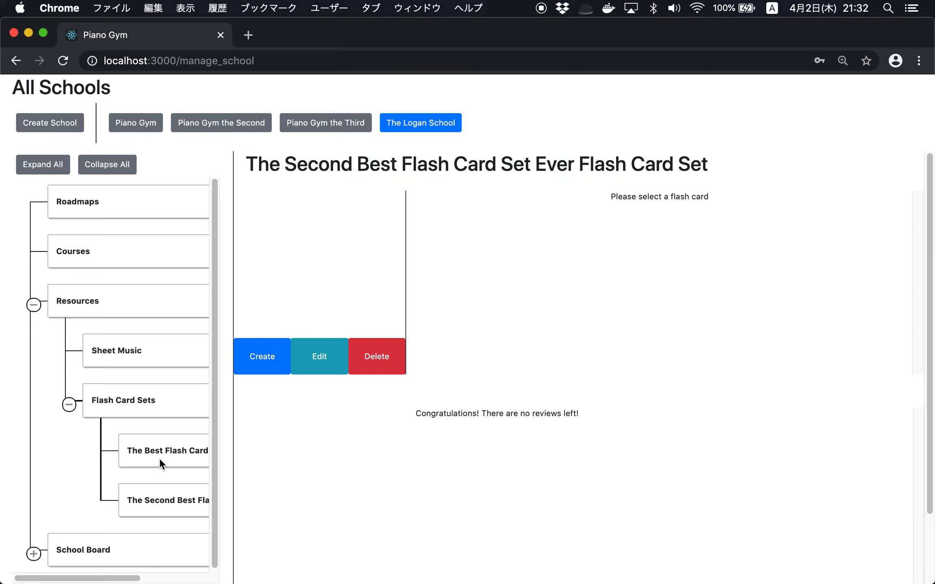
click(159, 458)
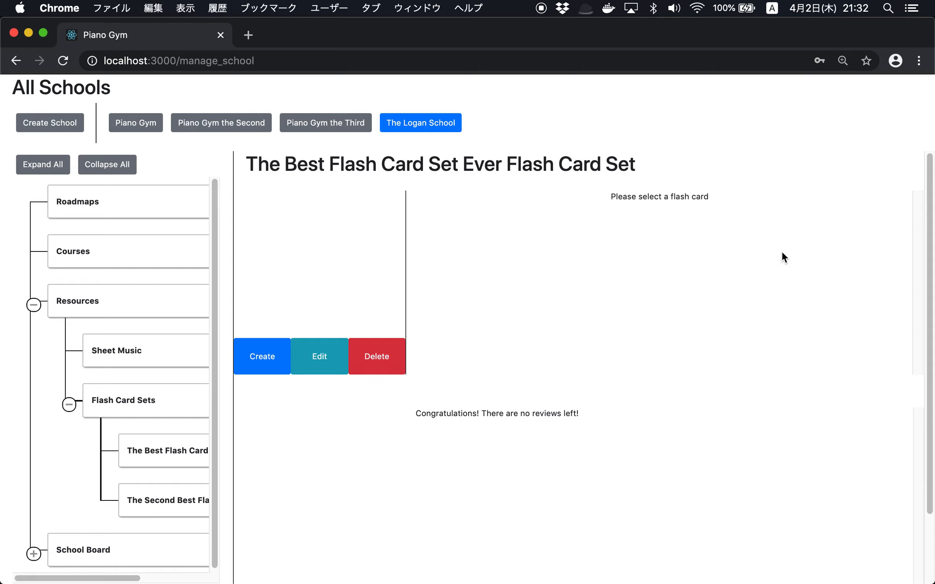
scroll(759, 304, down, 3)
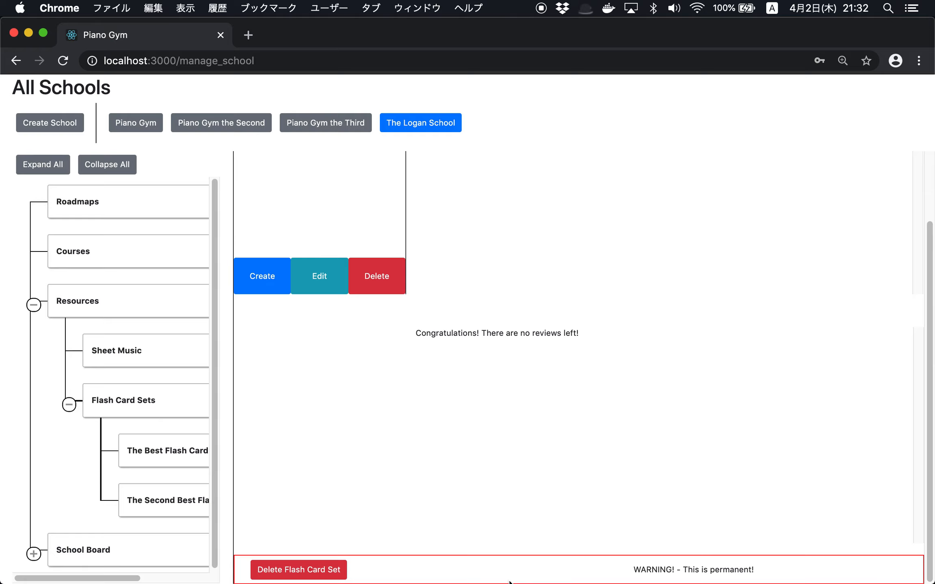
scroll(506, 360, up, 3)
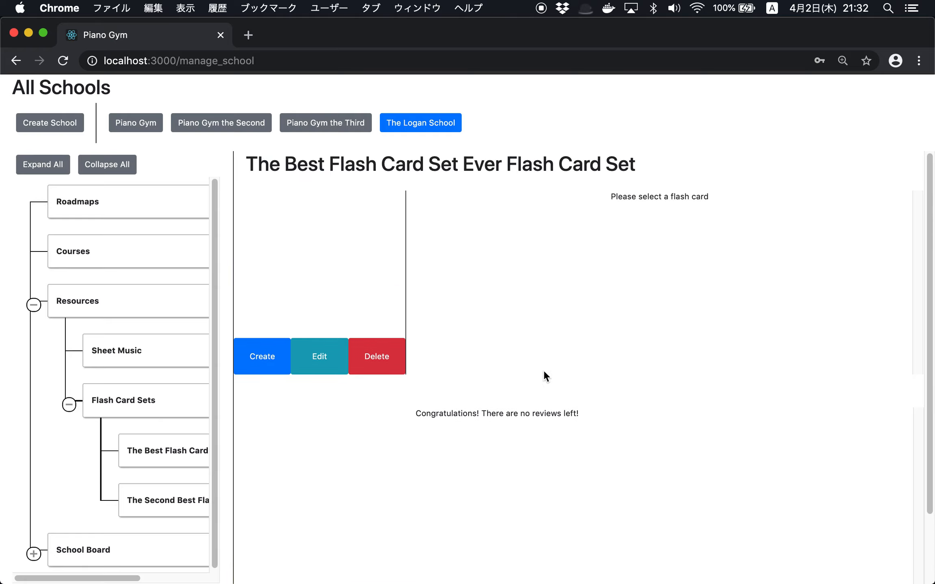
scroll(543, 370, down, 3)
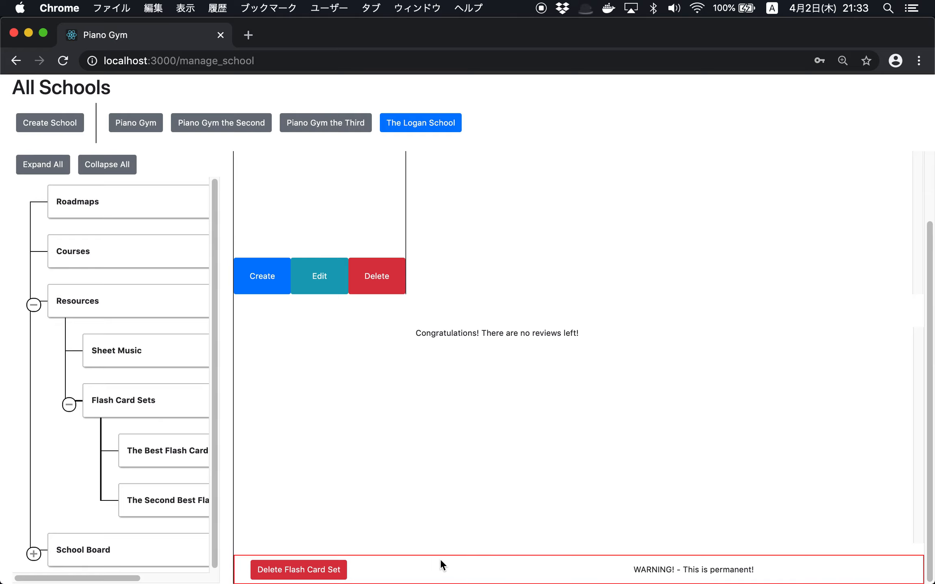
scroll(378, 373, up, 3)
Delete The Second Best Flash Card Set Ever and reopen The Best Flash Card Set Ever.
click(155, 500)
scroll(414, 439, down, 3)
click(311, 570)
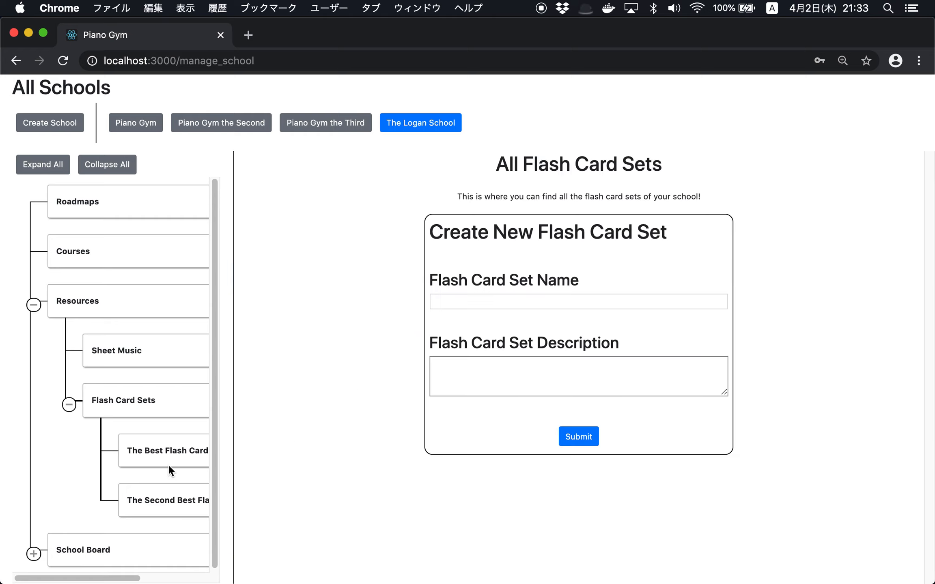
click(162, 446)
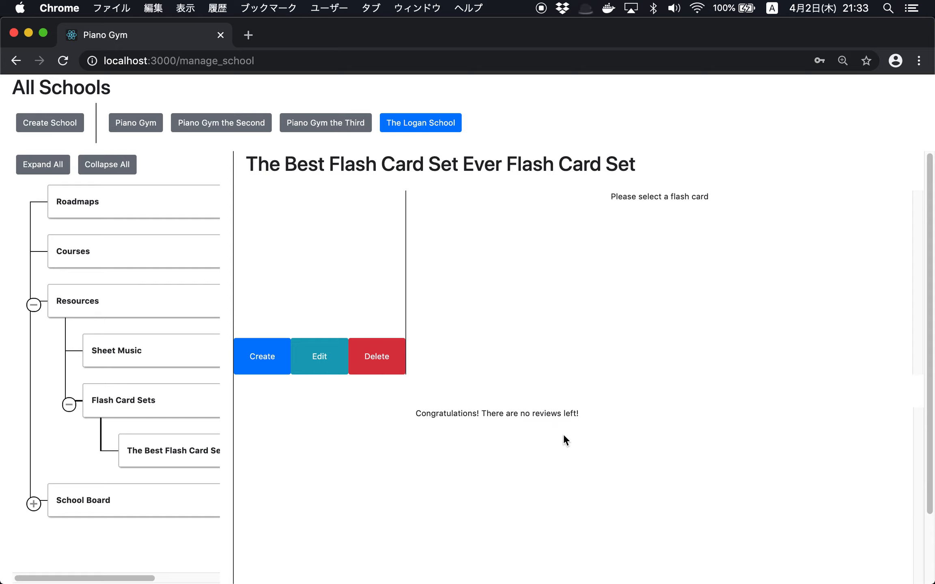
click(262, 354)
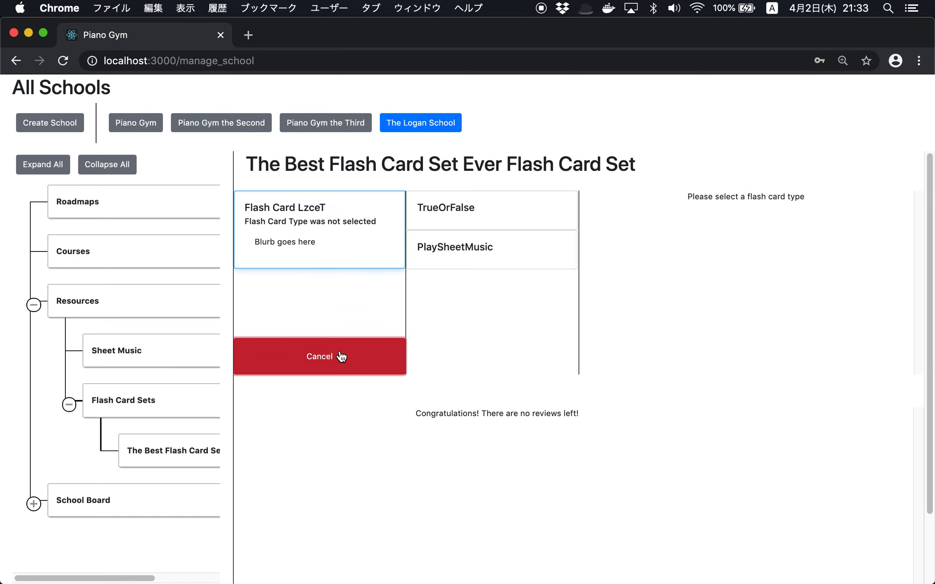
click(340, 353)
click(276, 366)
click(305, 372)
click(288, 365)
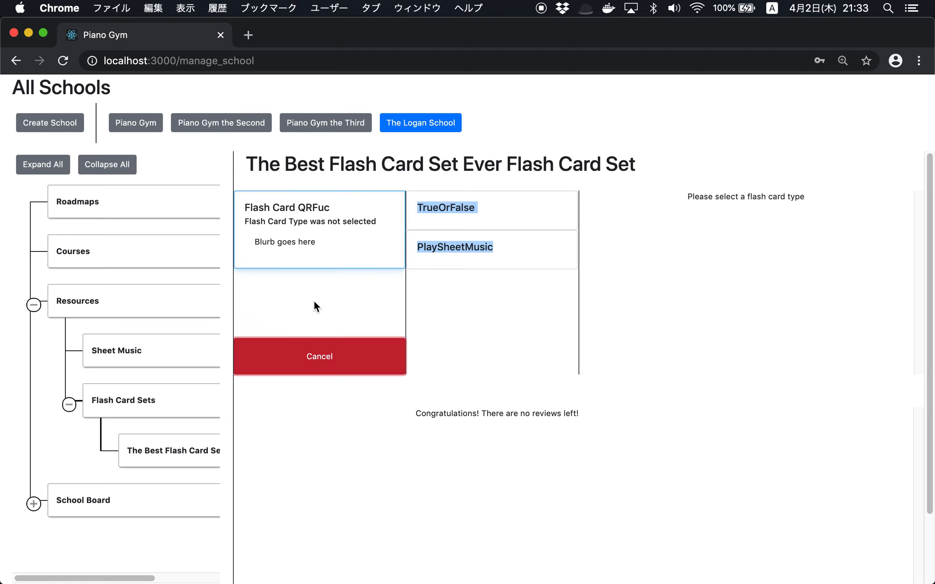
double_click(311, 208)
click(289, 359)
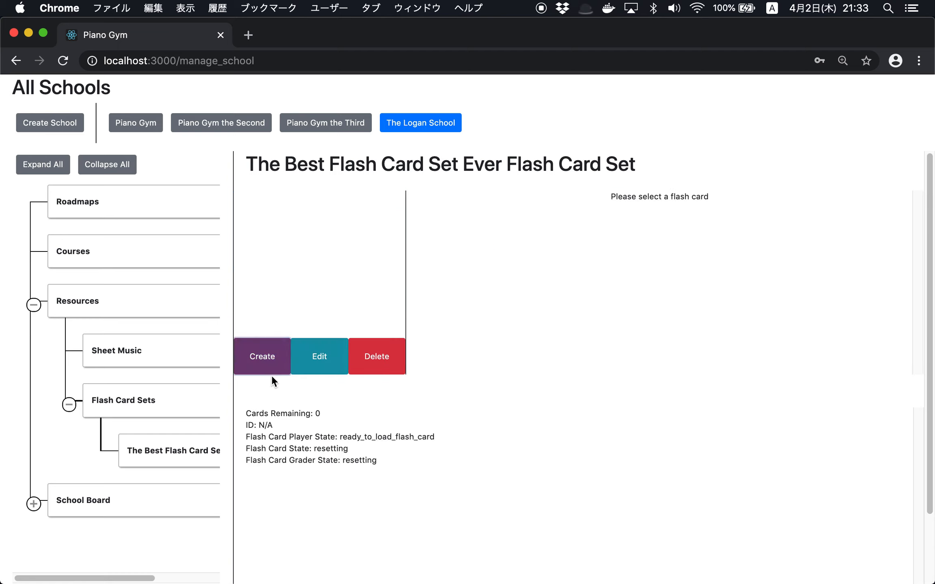
click(269, 374)
click(286, 372)
click(248, 370)
click(296, 375)
Create a flash card in the set, try the PlaySheetMusic and TrueOrFalse types, and settle on TrueOrFalse.
click(261, 374)
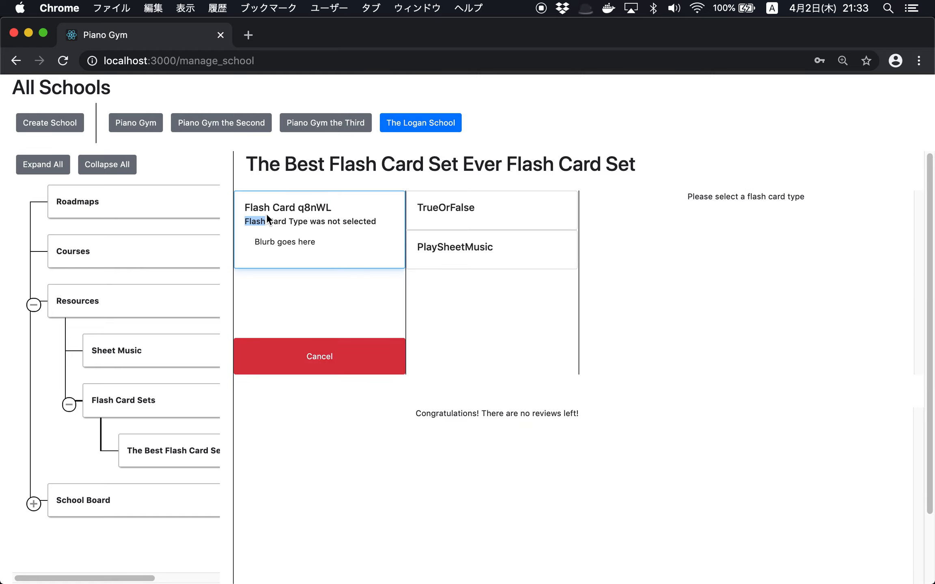
drag(243, 221, 369, 220)
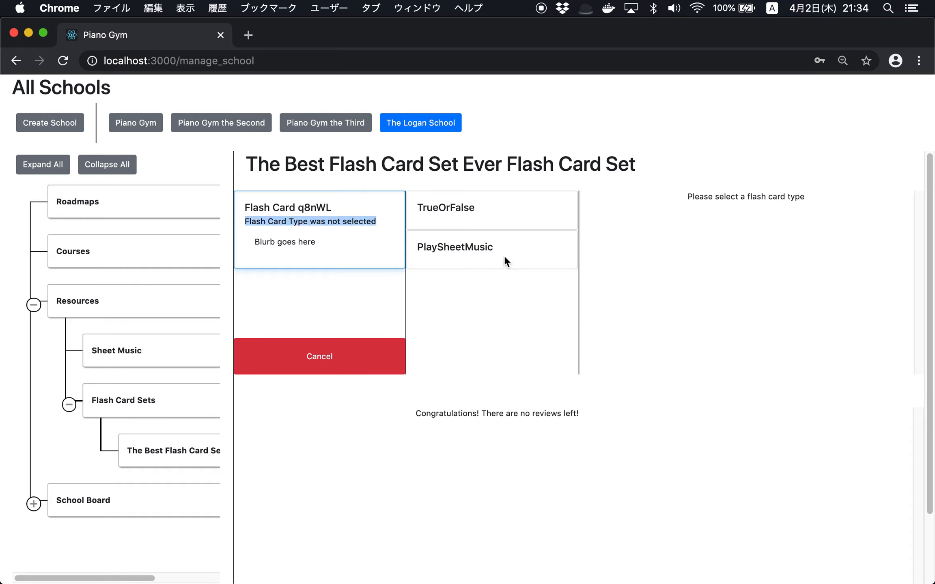
click(509, 332)
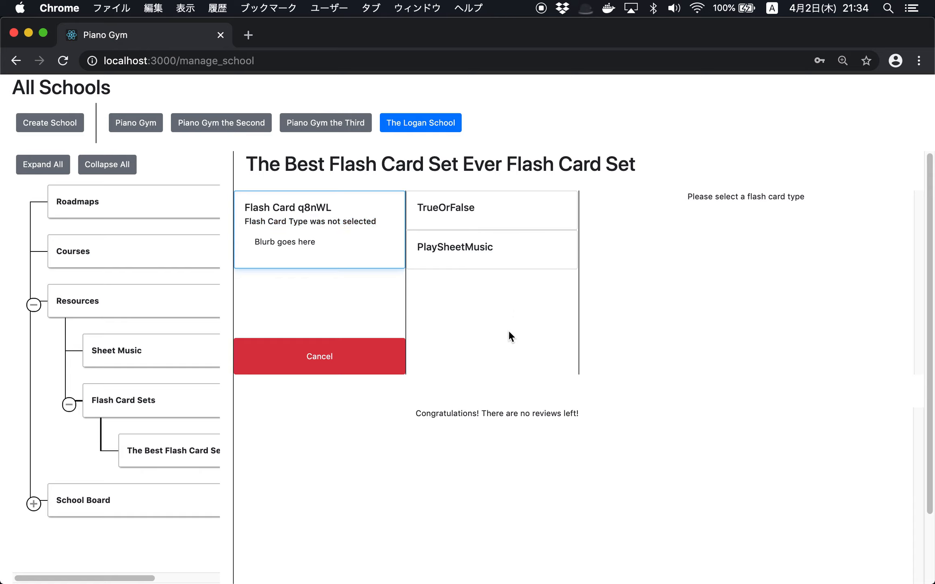
click(494, 246)
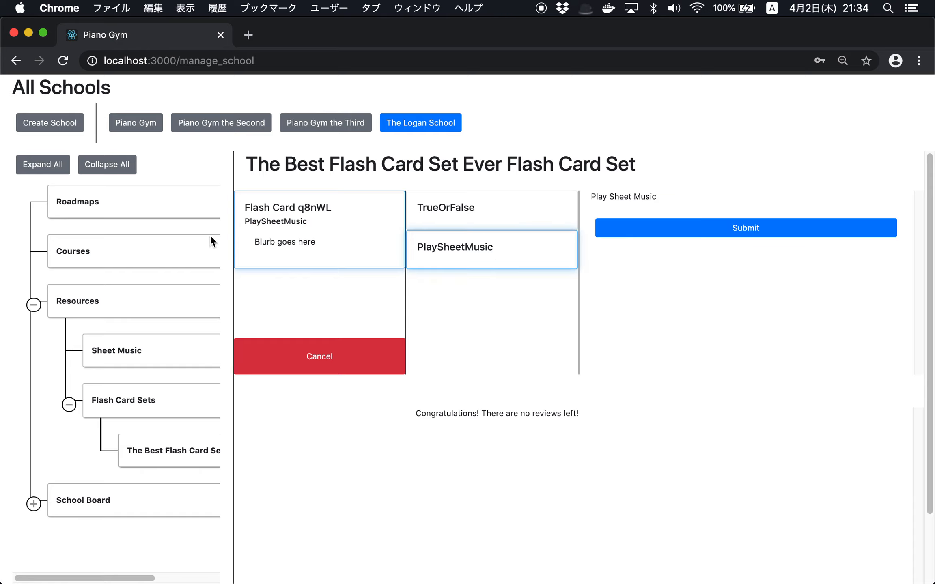
double_click(246, 221)
click(461, 209)
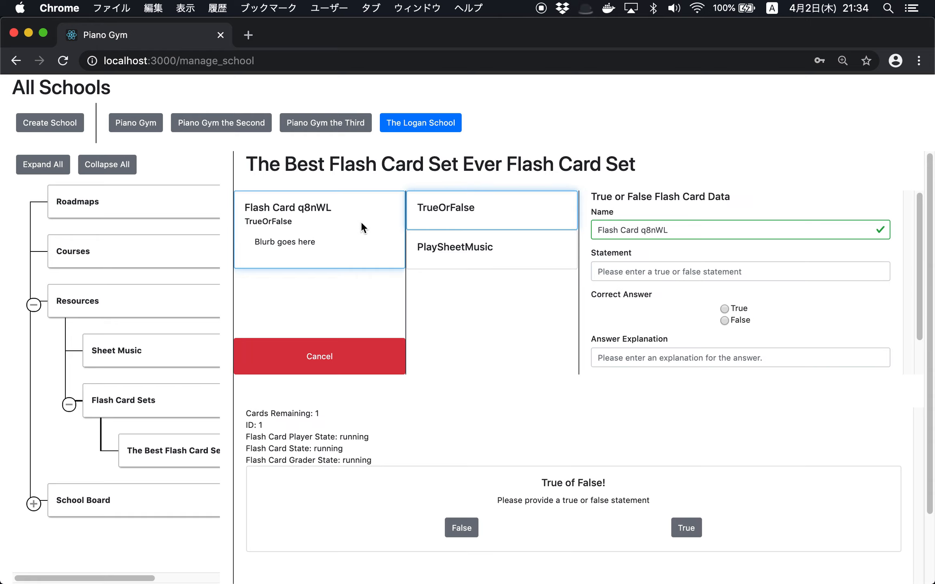
double_click(266, 222)
click(415, 244)
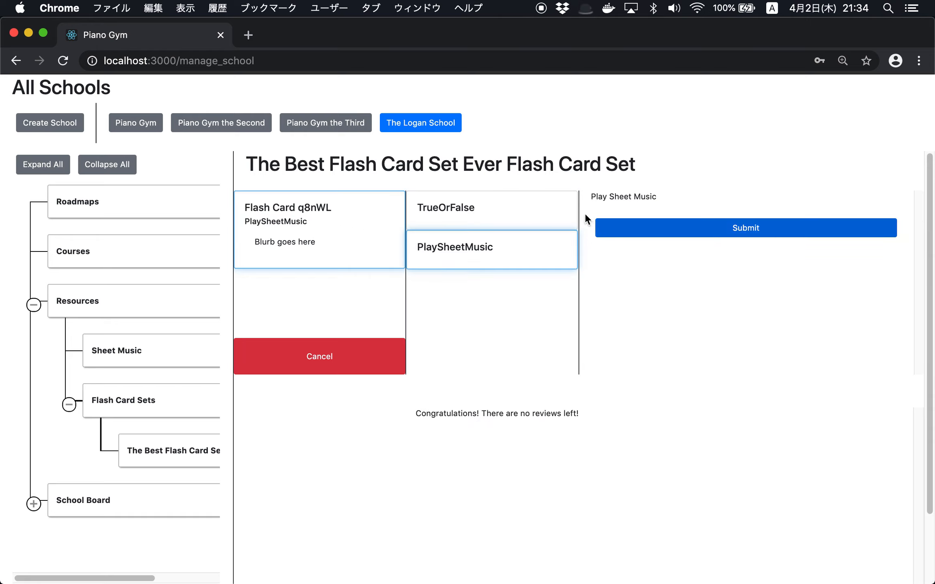
click(490, 201)
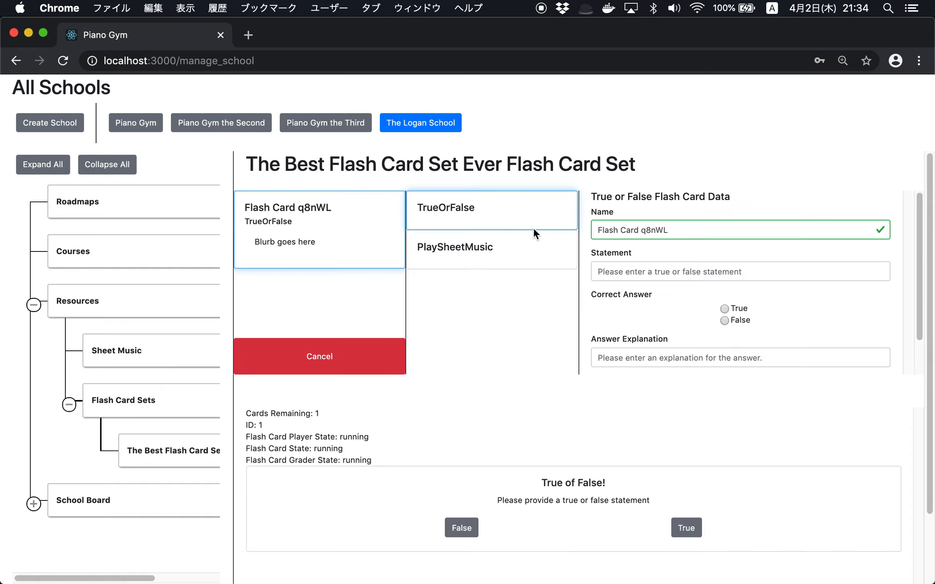
Name the new true or false card "Flash Card 01".
click(674, 231)
double_click(692, 226)
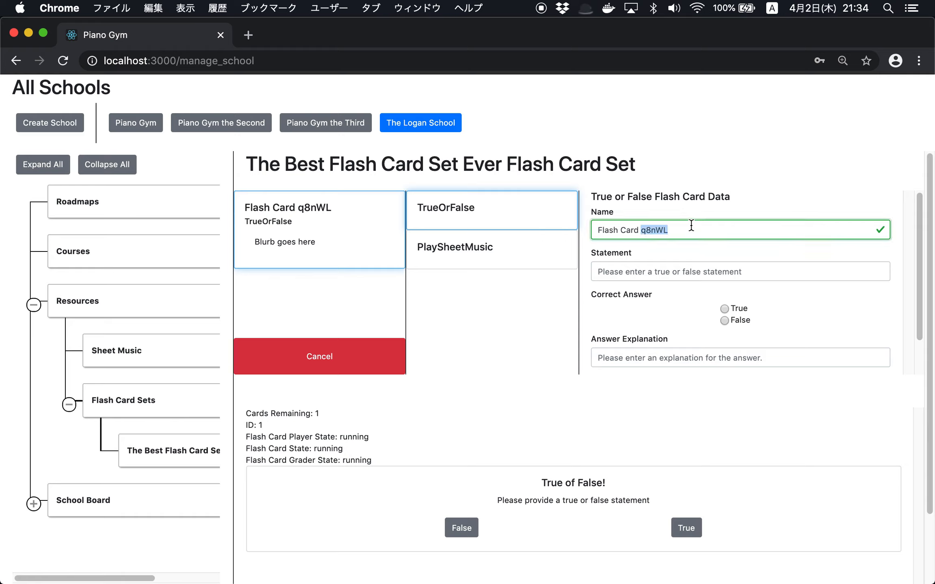
text(01)
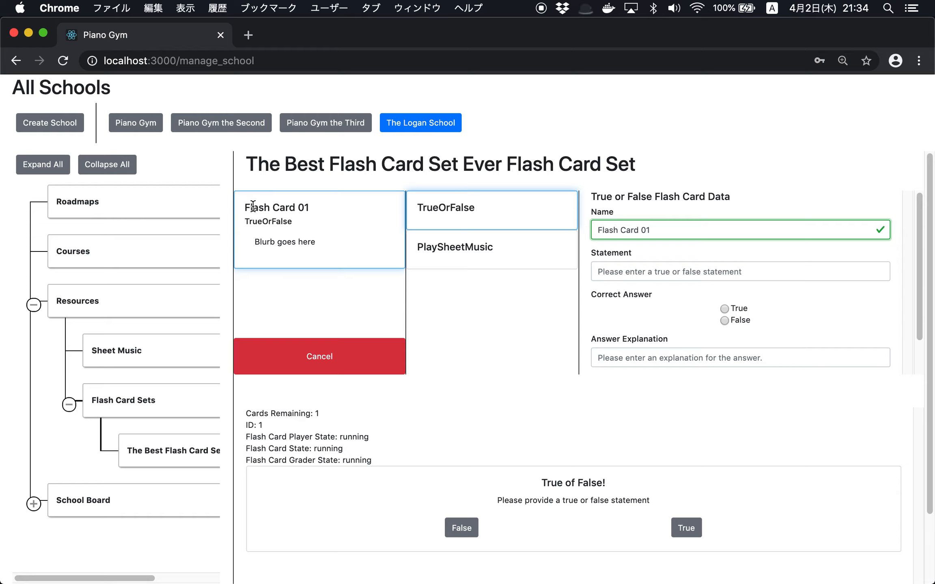
drag(245, 206, 318, 206)
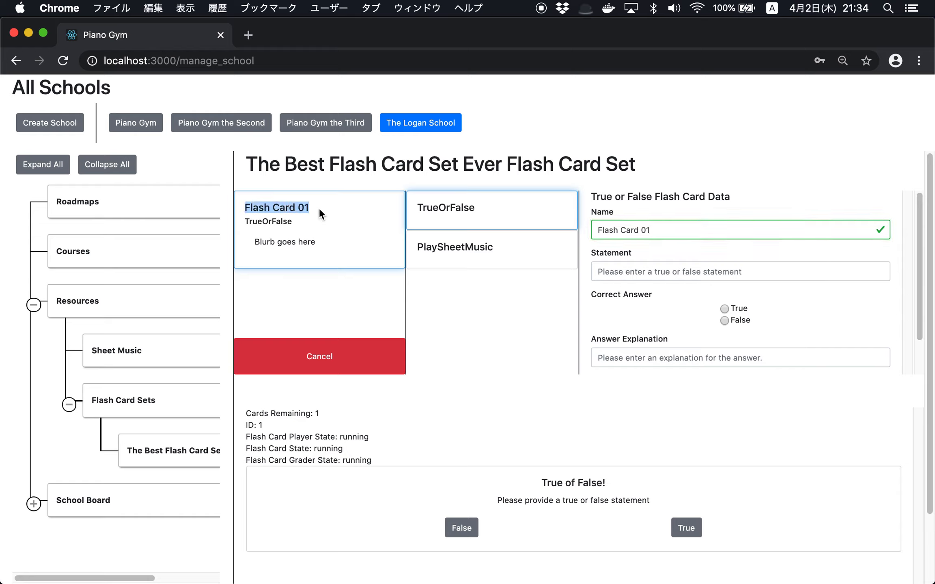
Give Flash Card 01 the statement "Humans understand why we like music" with False as the correct answer.
click(651, 266)
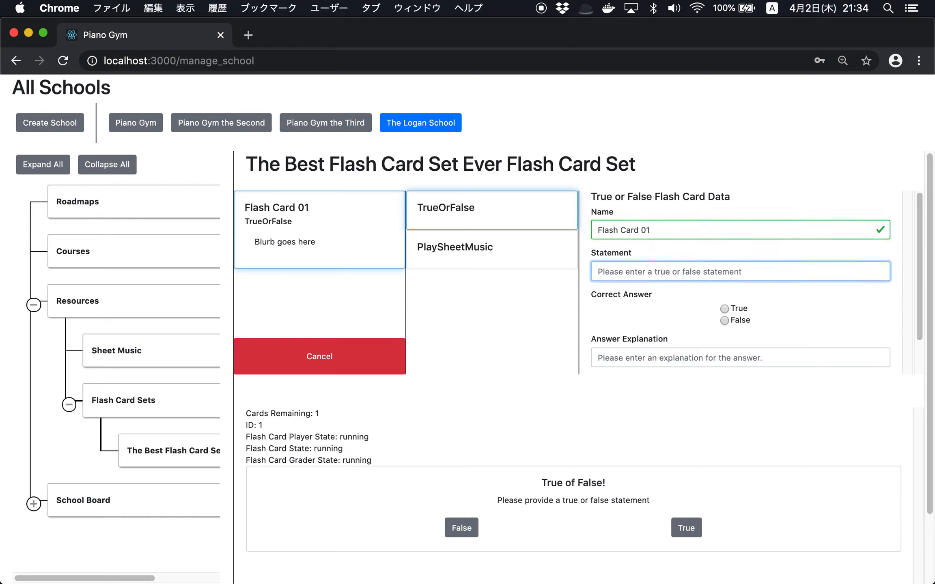
text(Hu)
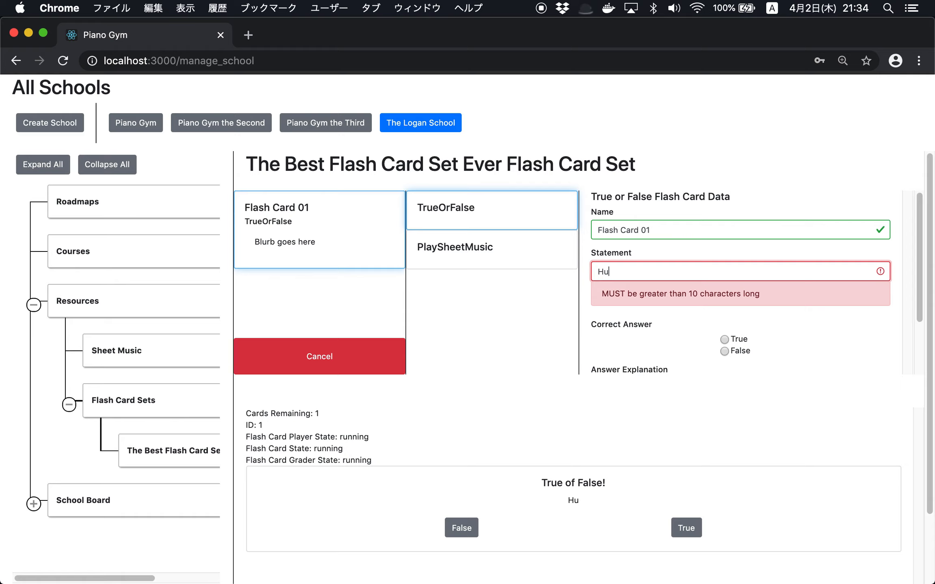
text(mans understand why we like music)
click(725, 321)
Enter the answer explanation "Its just that we dont" and submit Flash Card 01.
click(714, 358)
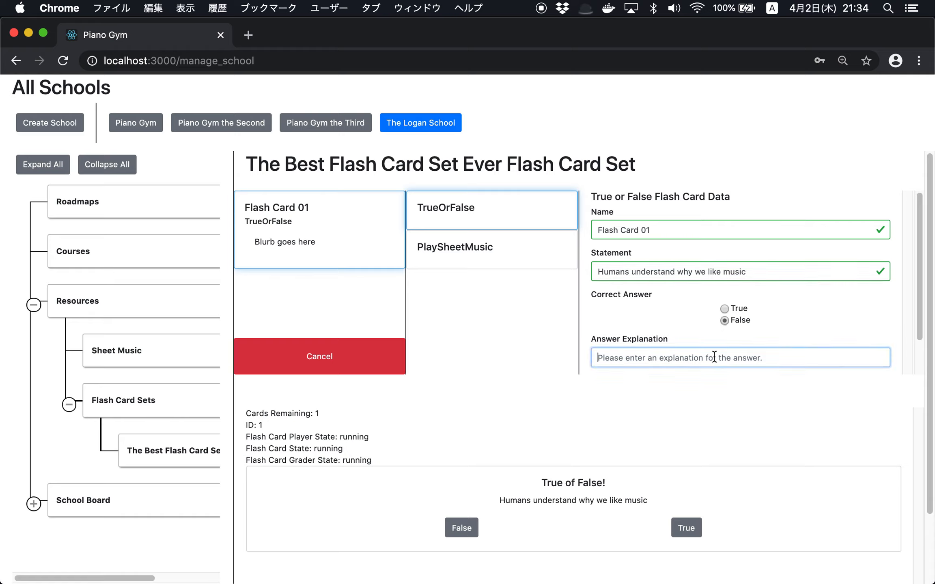
text(It's )
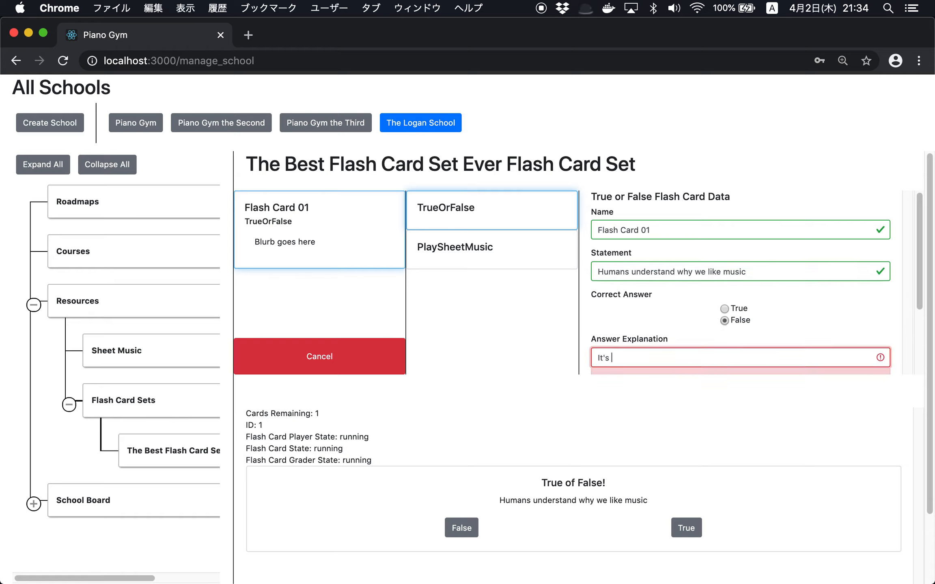
text(just that we dont')
key(super+Left)
key(Right)
key(Right)
key(Right)
key(BackSpace)
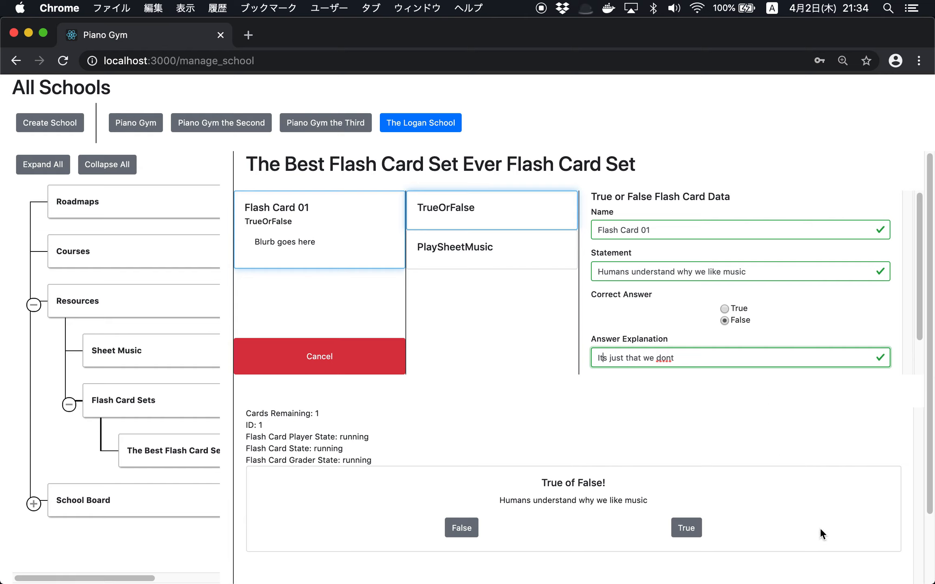
scroll(698, 316, down, 2)
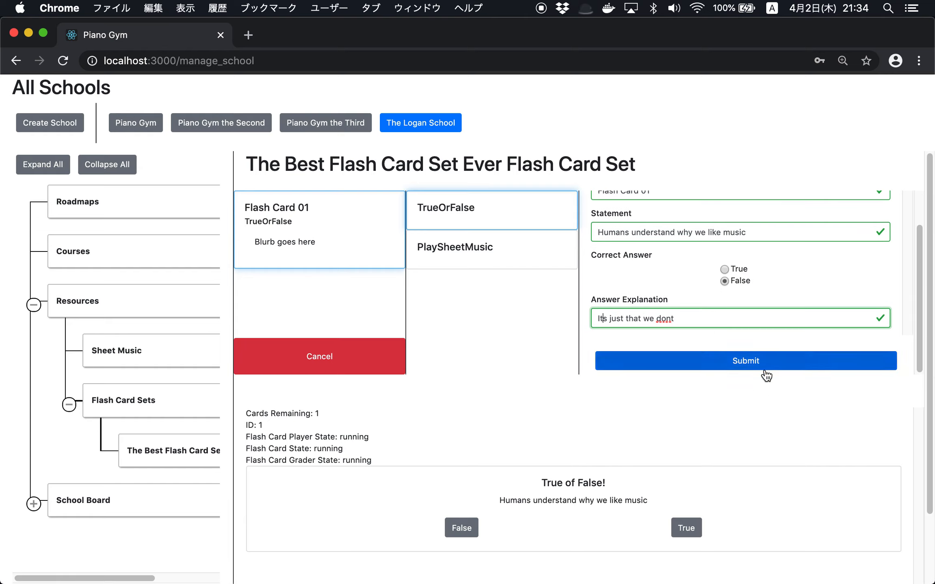
click(763, 367)
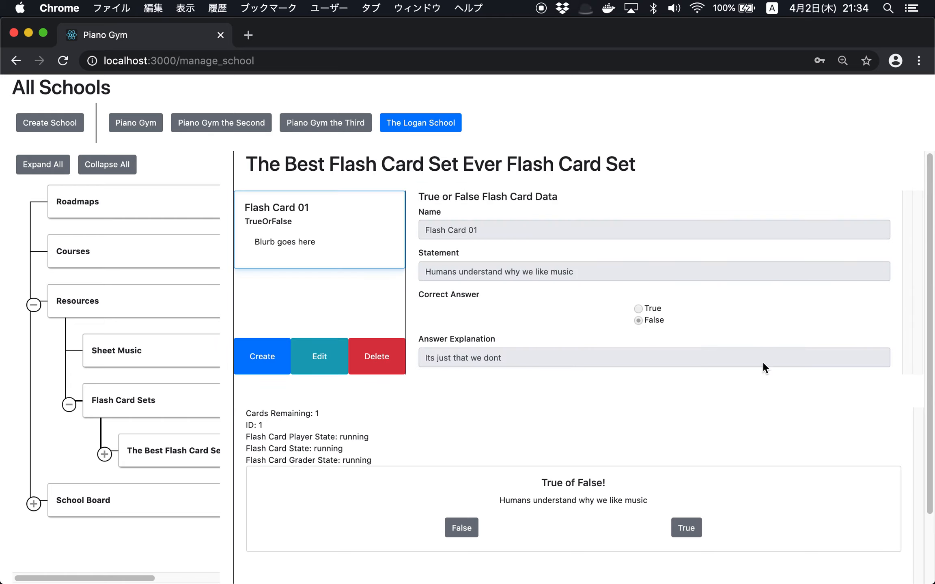
Create another flash card of type TrueOrFalse and name it "Flash Card 02".
click(262, 356)
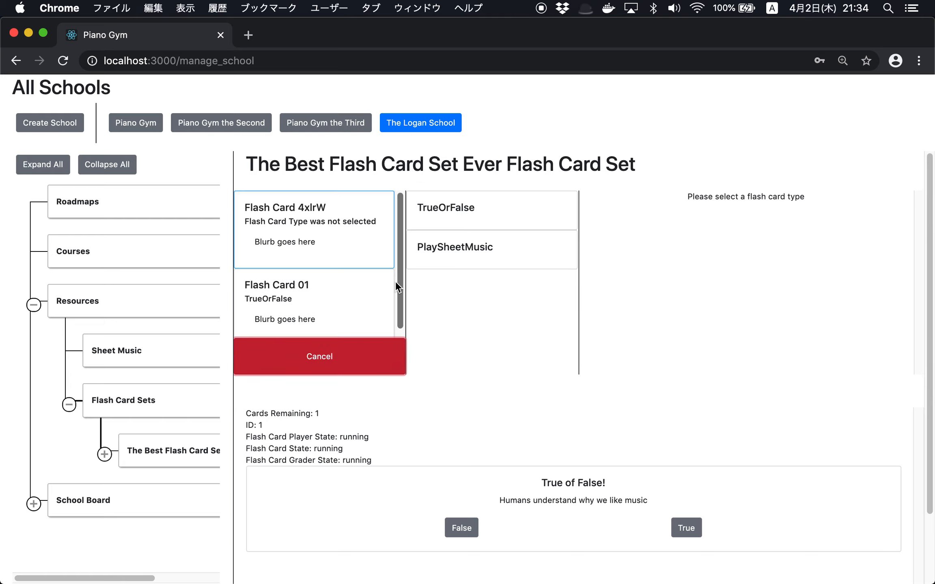
click(491, 222)
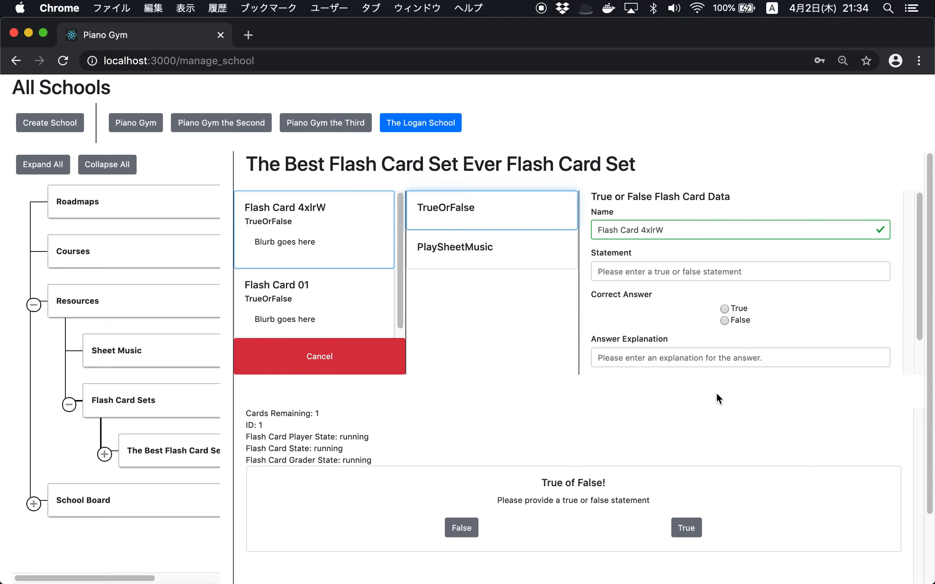
double_click(692, 231)
text(0)
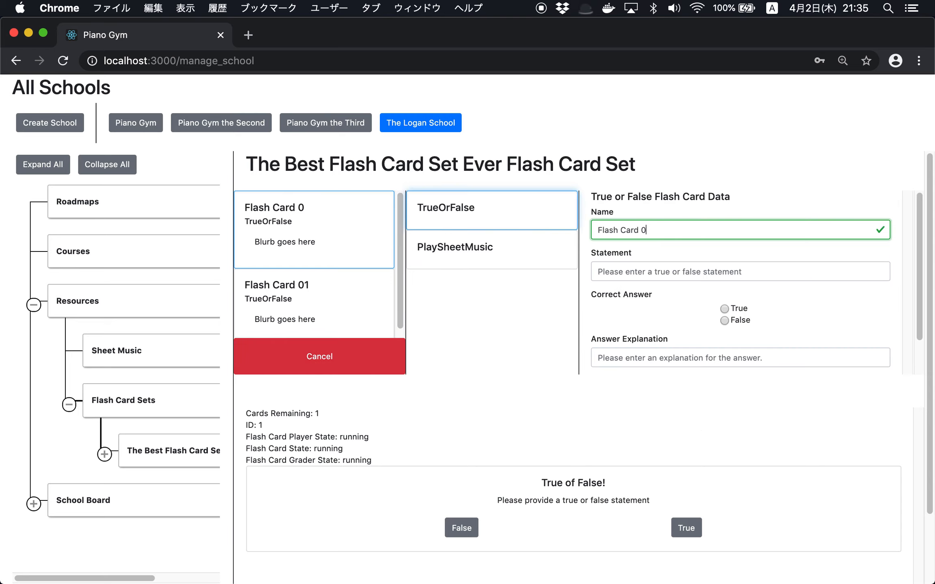
text(2)
Give Flash Card 02 the statement "Piano Gym is awesome!" with True as the correct answer.
click(646, 274)
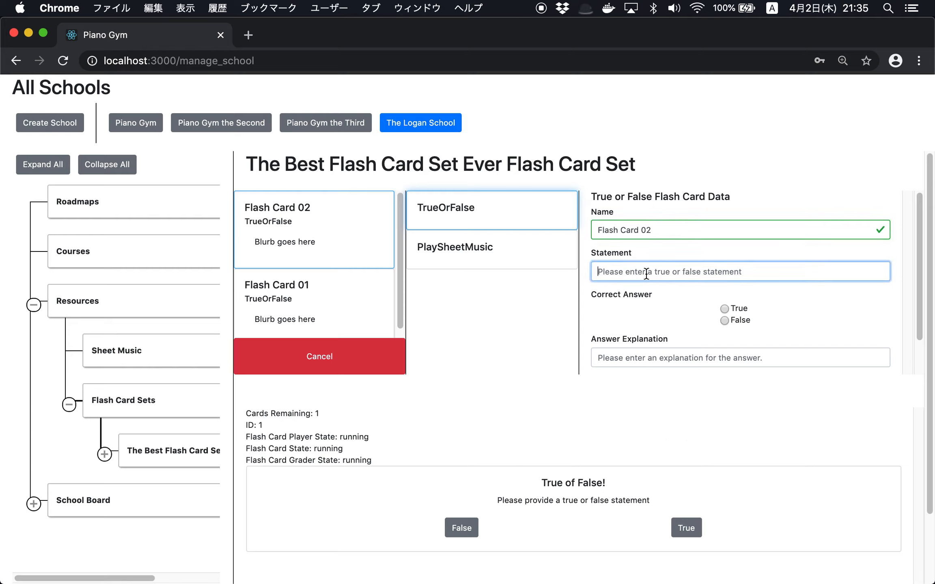
text(Piano Gym)
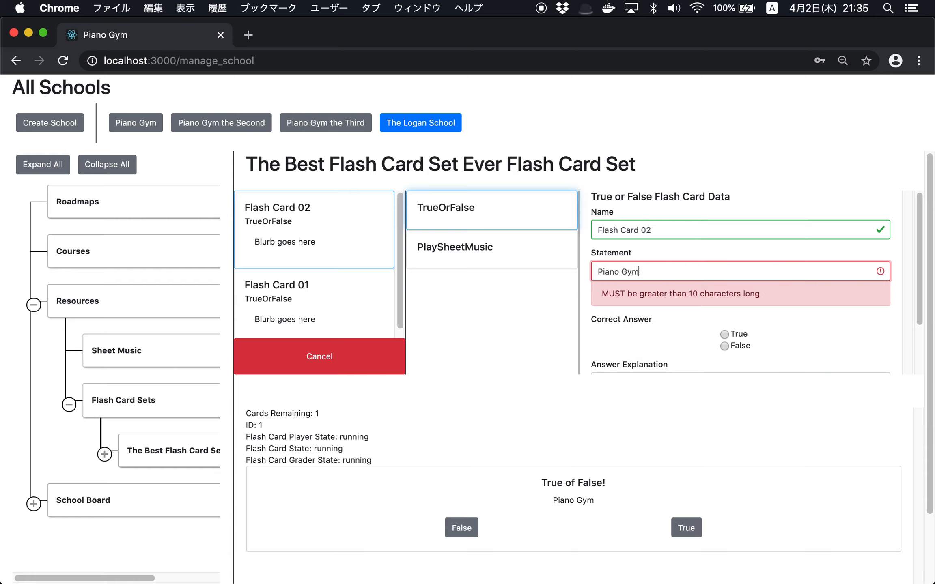
text( is awesome!)
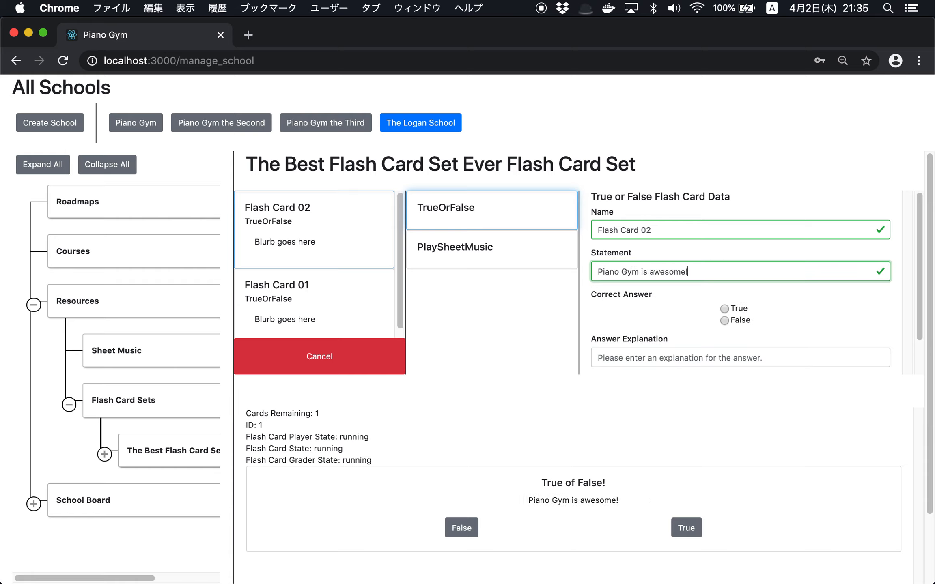
click(725, 308)
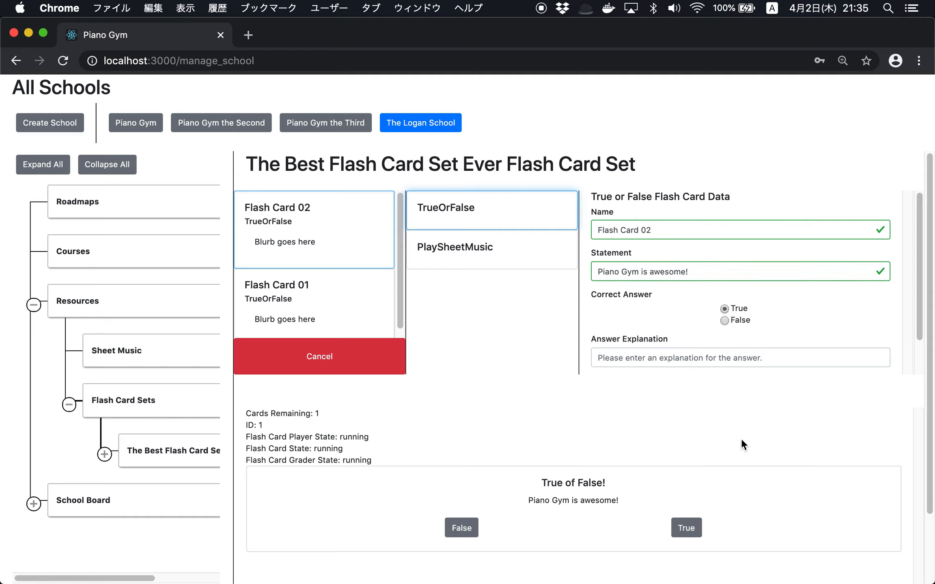
Answer True in Flash Card 02's preview and examine the suggested grade.
drag(637, 493, 504, 490)
click(562, 523)
click(698, 526)
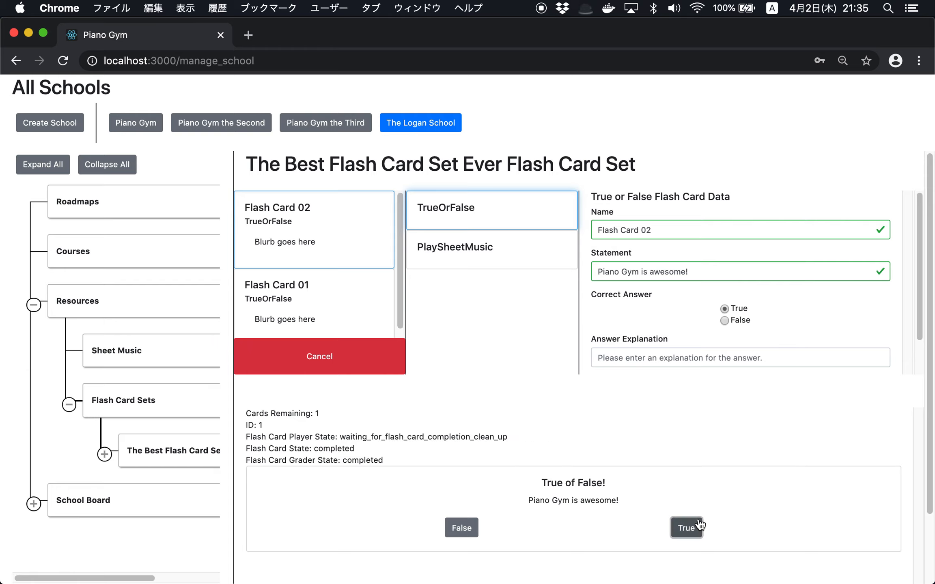
drag(600, 472, 635, 496)
click(635, 495)
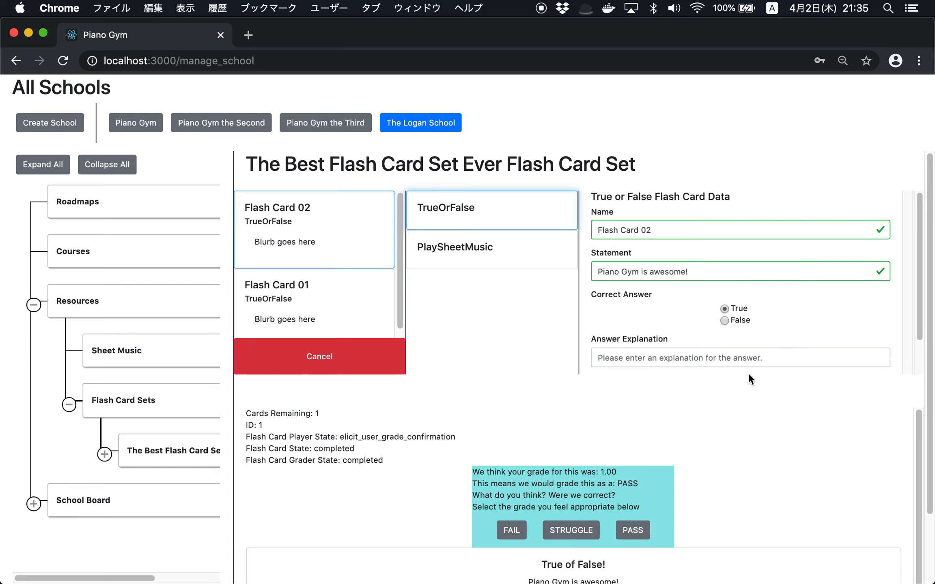
Switch Flash Card 02's correct answer to False and test the preview's grading by answering True.
click(731, 324)
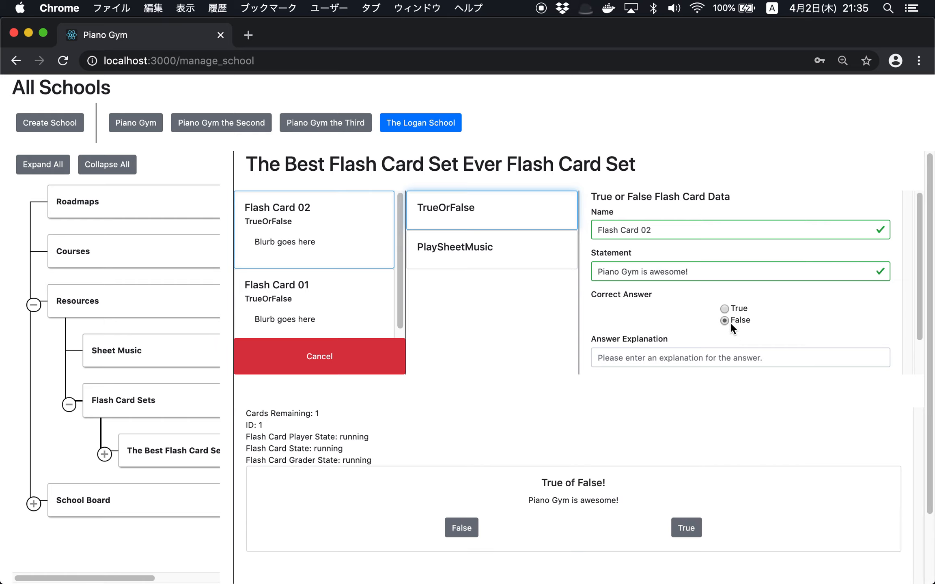
click(686, 528)
drag(622, 483, 610, 466)
click(611, 462)
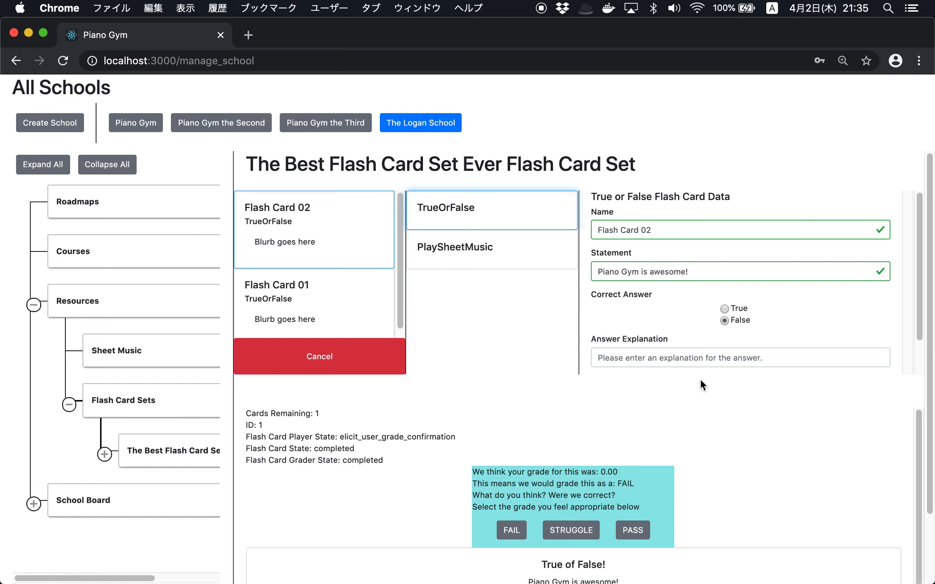
Set Flash Card 02's correct answer back to True and try to submit the card without an answer explanation.
click(724, 309)
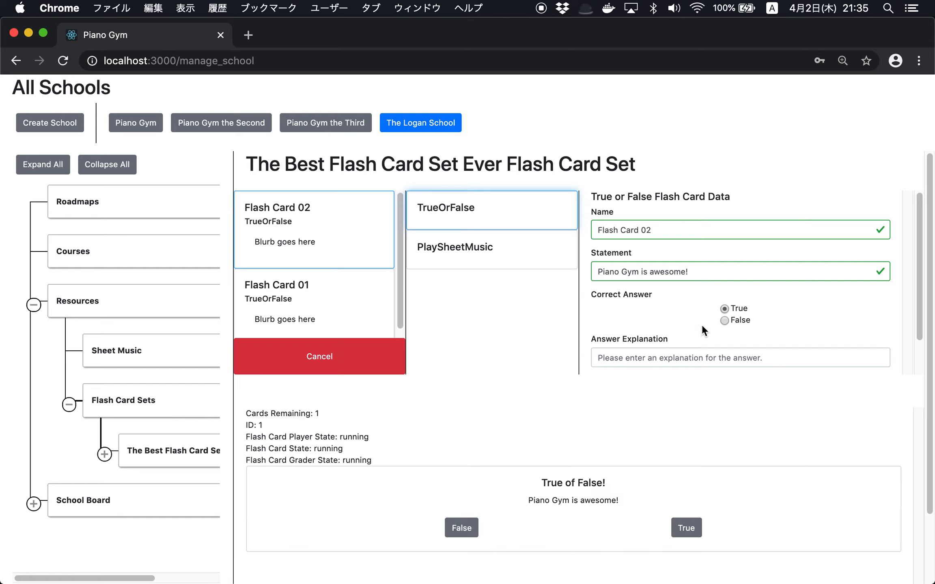
click(685, 271)
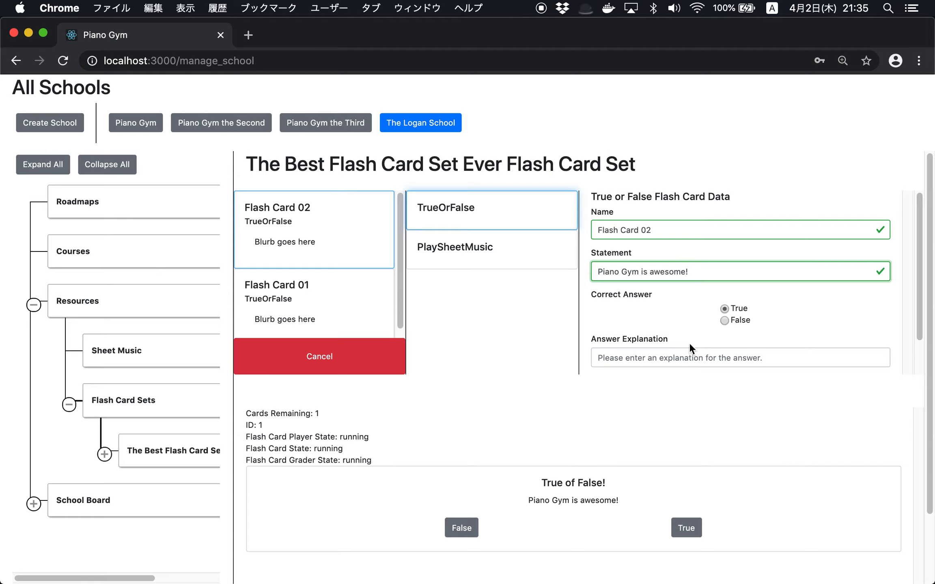
key(super+a)
click(646, 350)
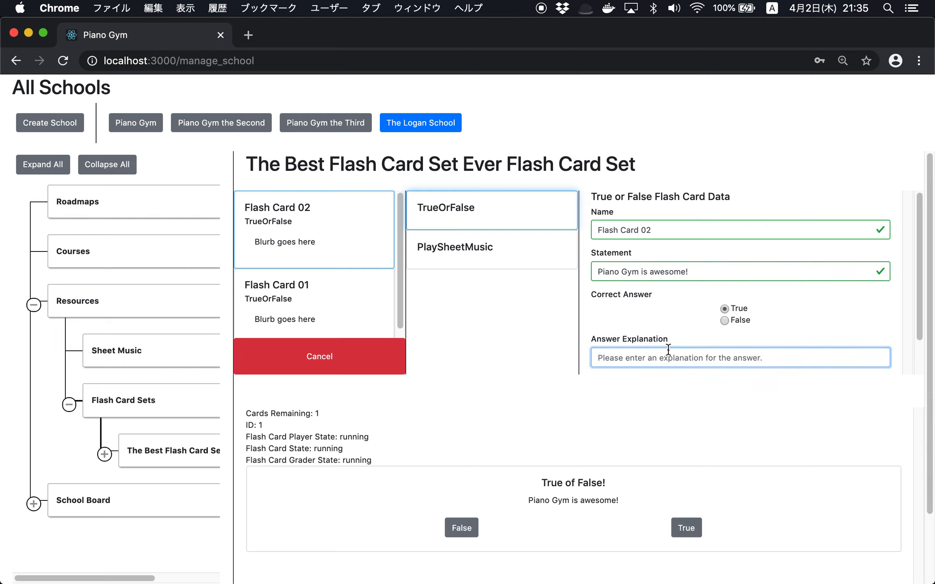
scroll(668, 350, down, 2)
click(671, 366)
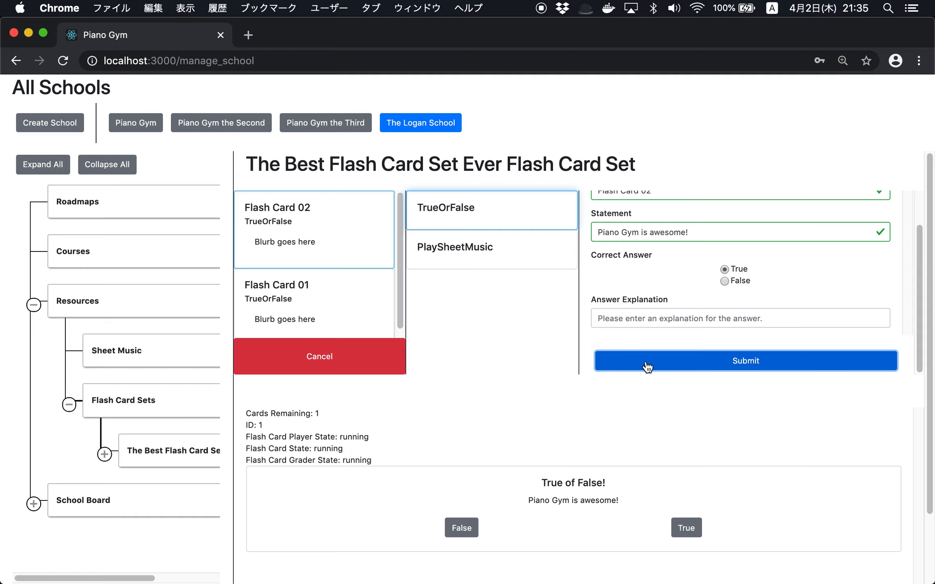
Review Flash Card 02's form and set its correct answer to False.
scroll(654, 253, up, 2)
scroll(684, 292, down, 4)
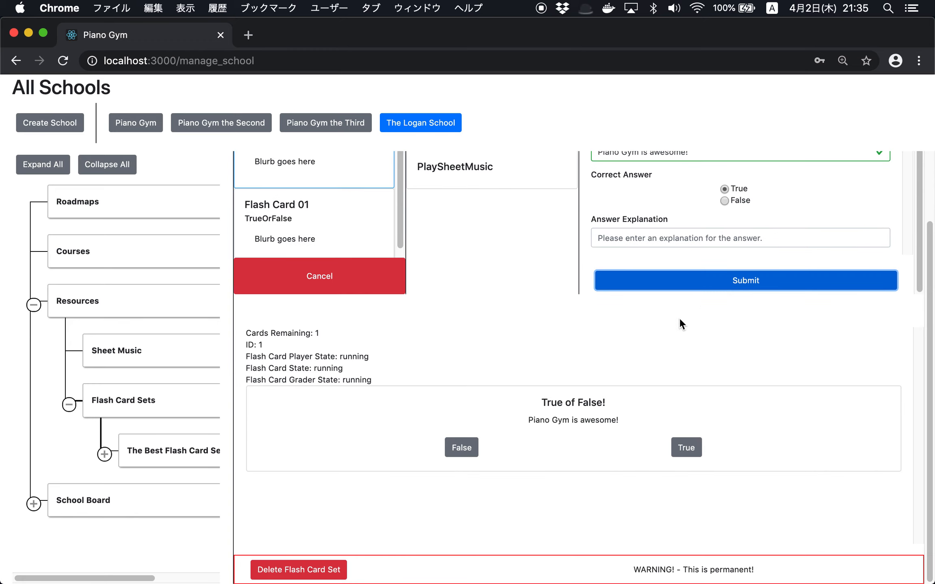
scroll(700, 322, up, 4)
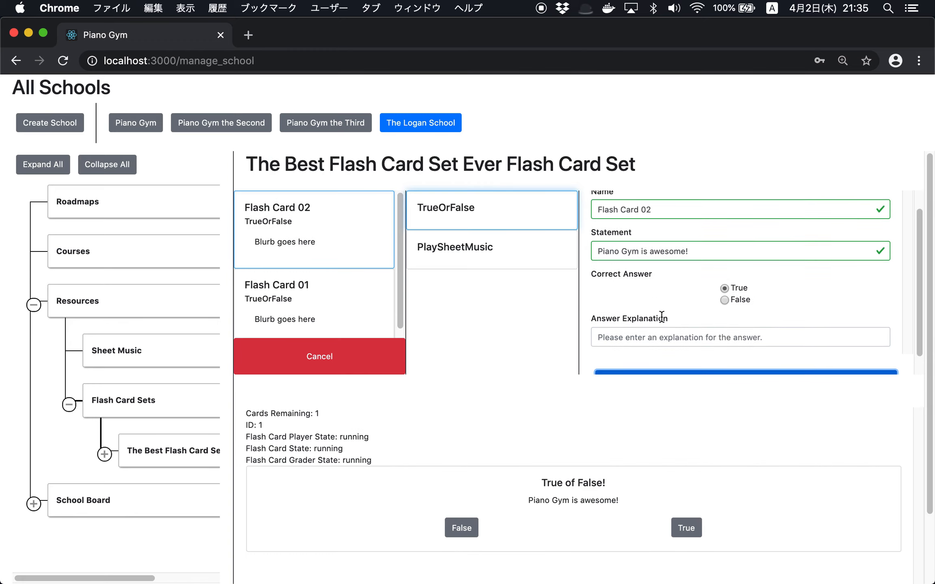
scroll(661, 317, up, 2)
scroll(662, 318, down, 2)
click(724, 281)
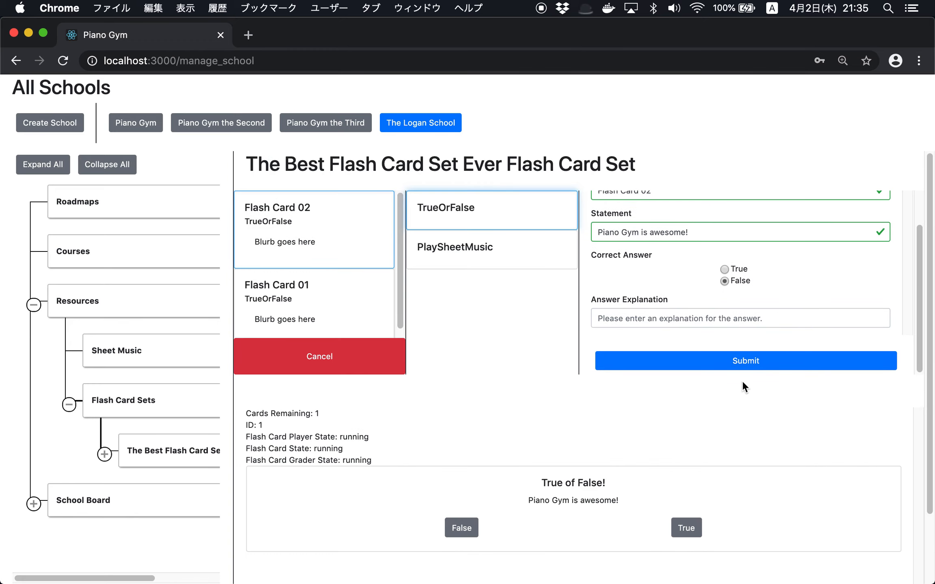
Try to submit Flash Card 02 without an answer explanation and discard the unsaved card.
click(743, 359)
scroll(757, 338, up, 2)
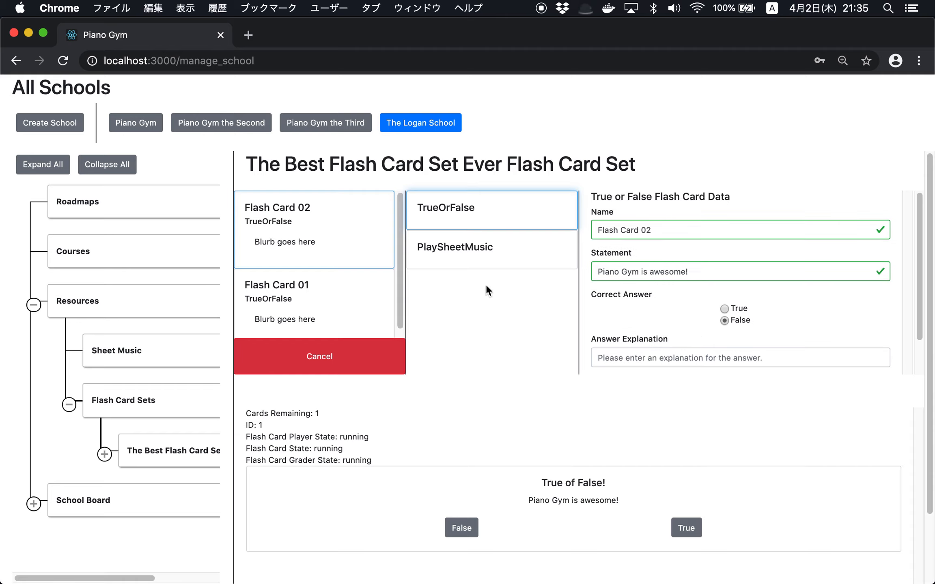
click(365, 353)
Start a new flash card of type TrueOrFalse and name it Flash Card 02.
click(264, 358)
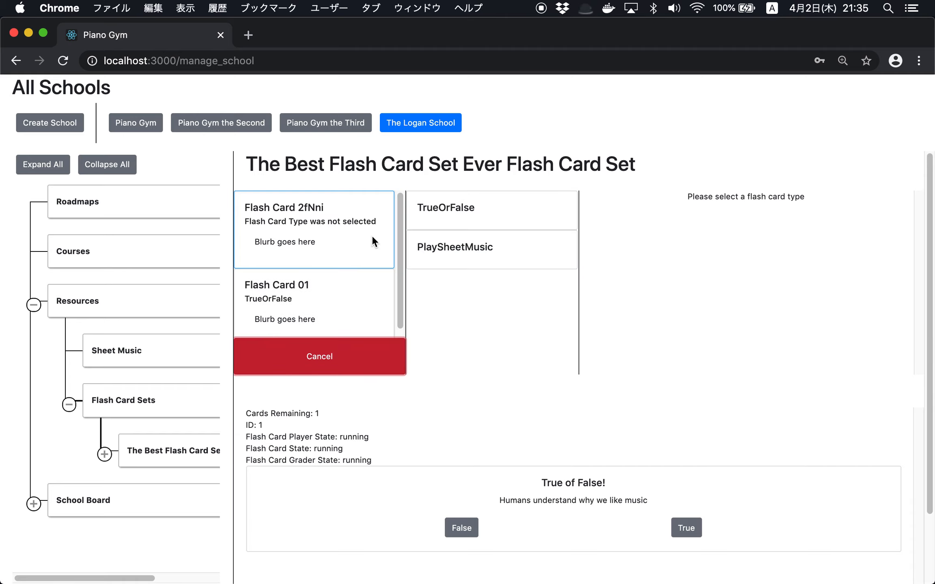
click(570, 226)
click(728, 234)
key(BackSpace)
key(BackSpace)
key(BackSpace)
key(BackSpace)
key(BackSpace)
text(02)
Enter the statement "Piano Gym is the best!" for the new card and set its correct answer to True.
click(707, 274)
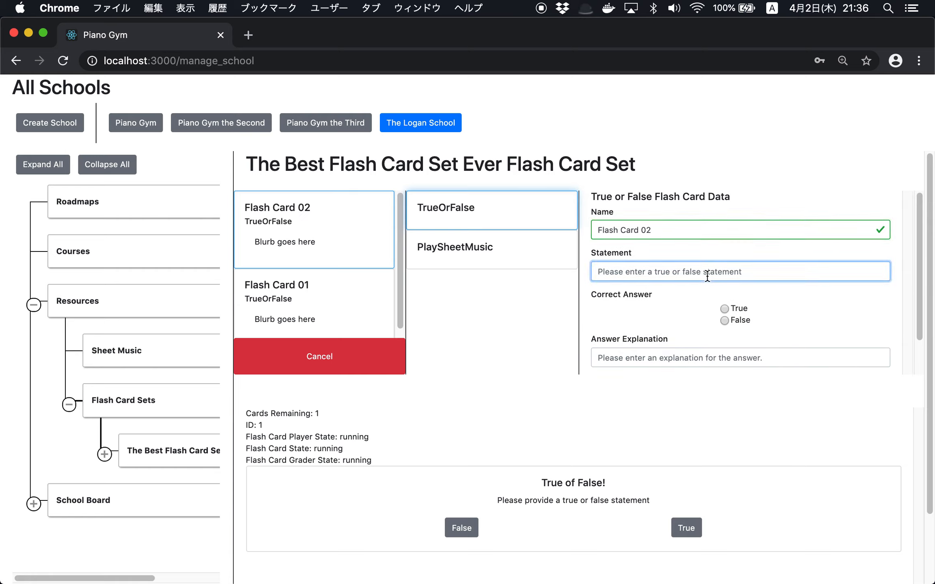
text(Piano Gyam)
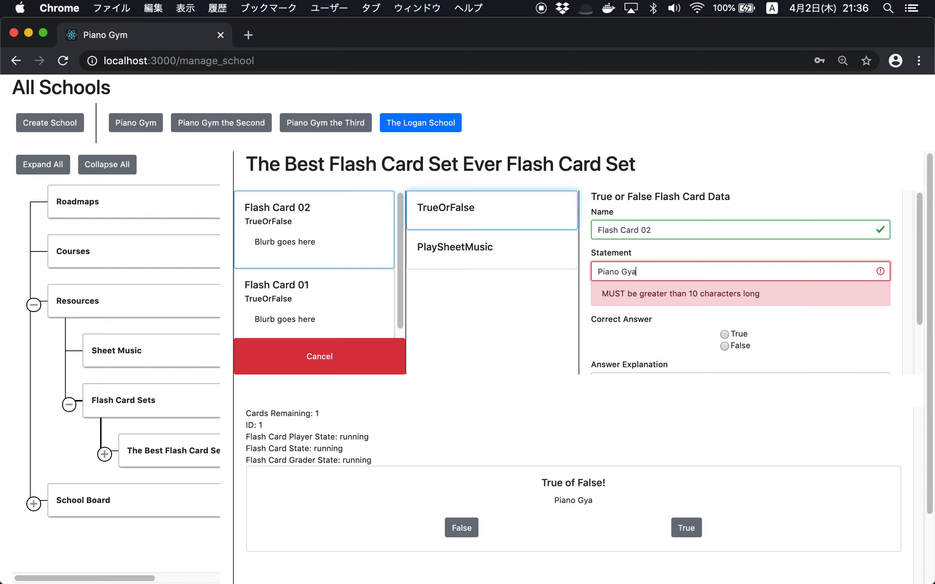
key(BackSpace)
key(BackSpace)
key(BackSpace)
text(m )
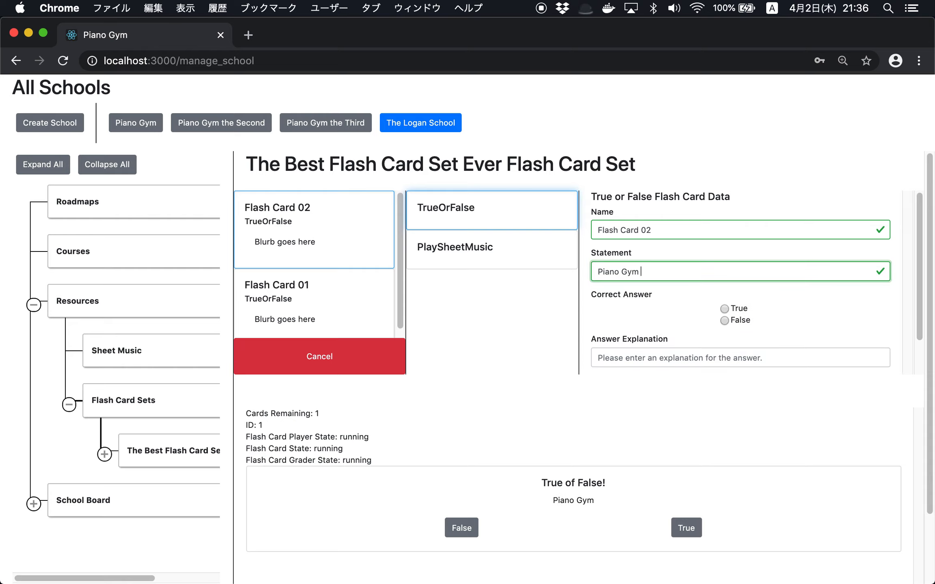
text(is the best!)
click(731, 308)
Try to submit the "Piano Gym is the best!" card with an empty explanation and cancel its creation.
scroll(732, 316, down, 3)
click(729, 310)
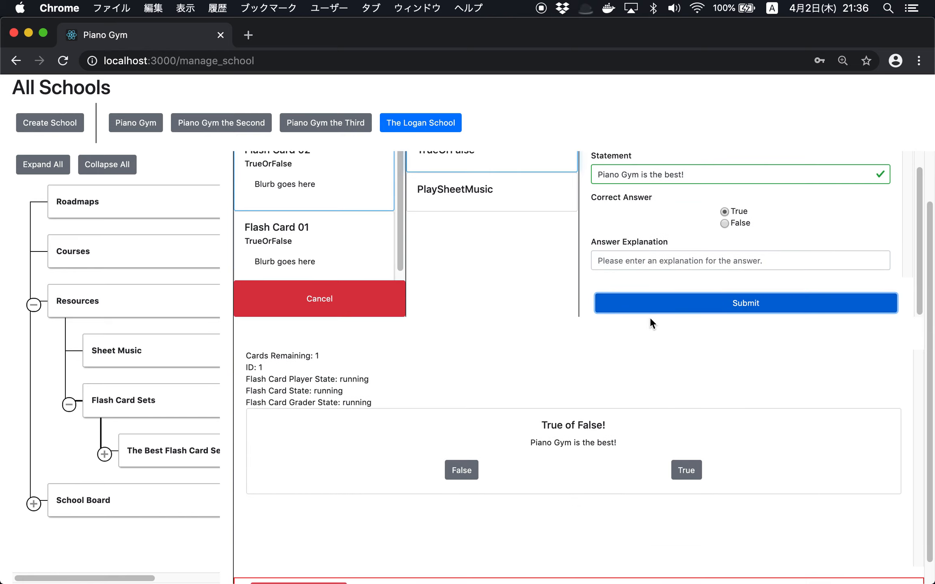
scroll(327, 289, up, 2)
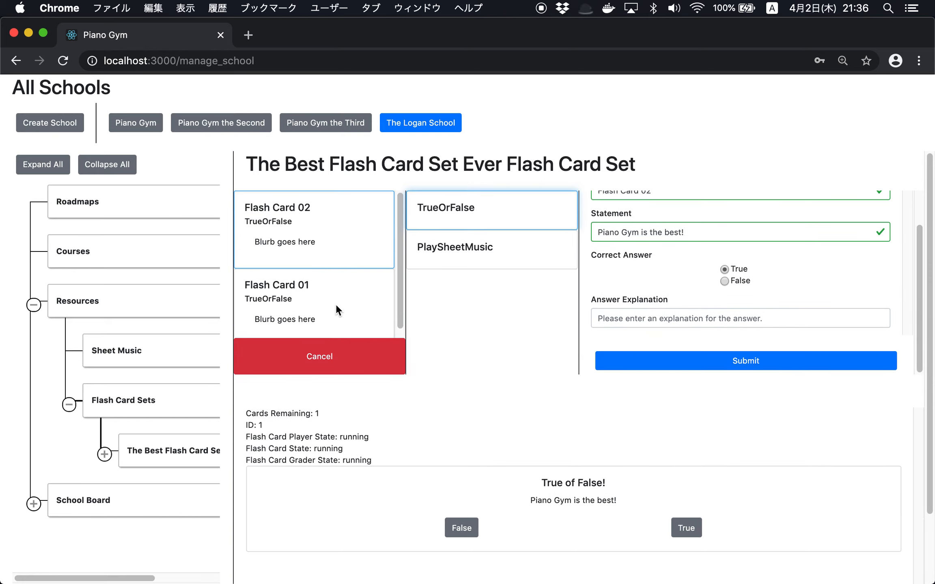
click(307, 350)
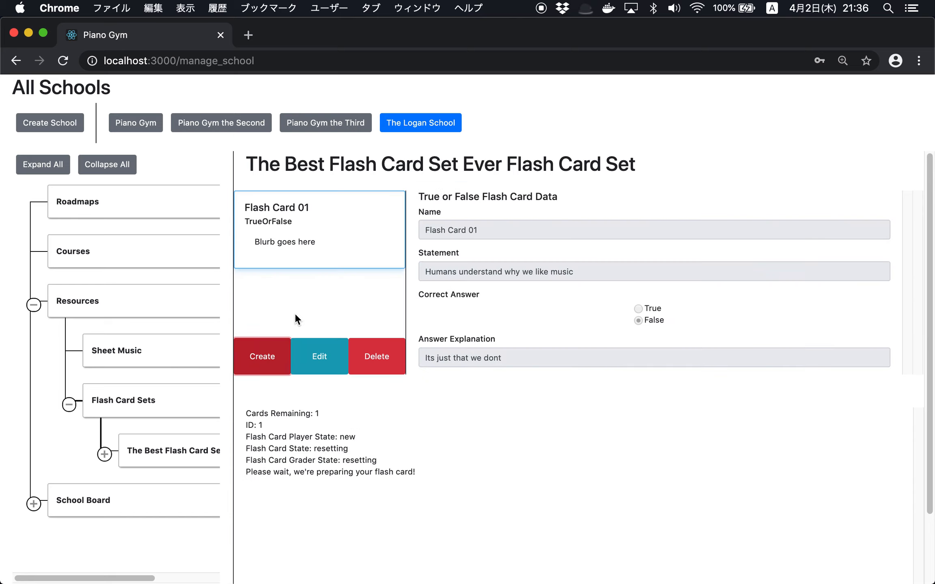
Rename the existing Flash Card 01 as Flash Card 02 and submit the edit.
click(303, 204)
click(319, 233)
click(319, 356)
click(576, 229)
key(BackSpace)
text(2)
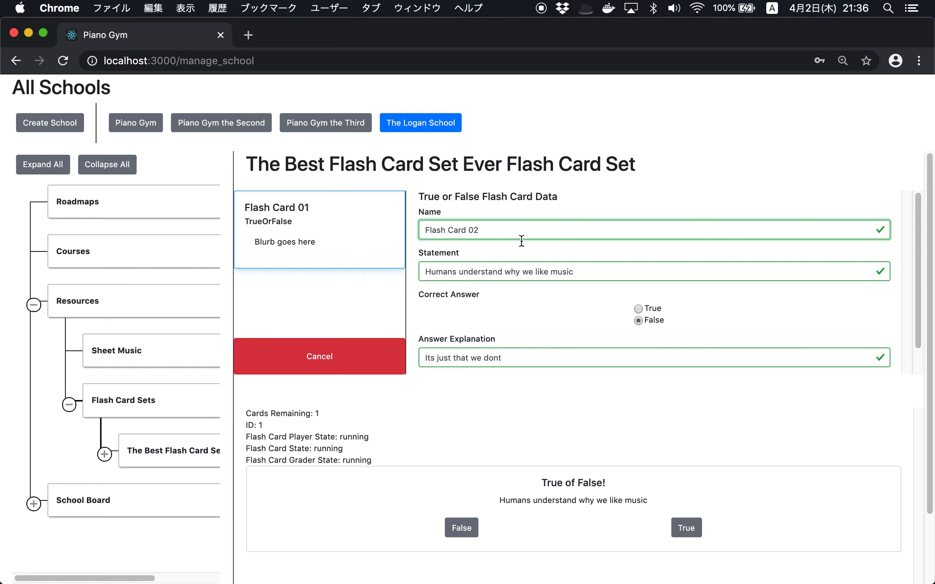
click(372, 353)
scroll(554, 298, down, 2)
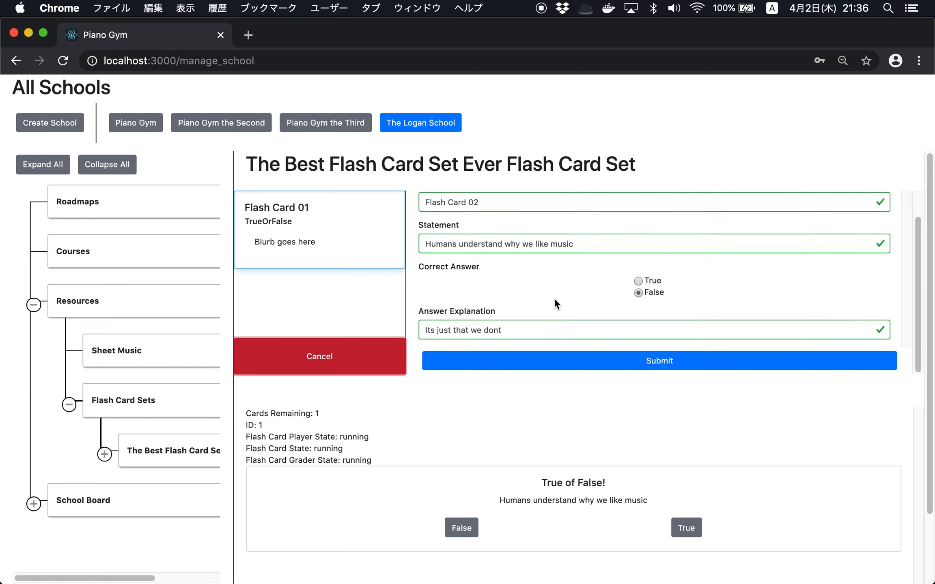
click(747, 365)
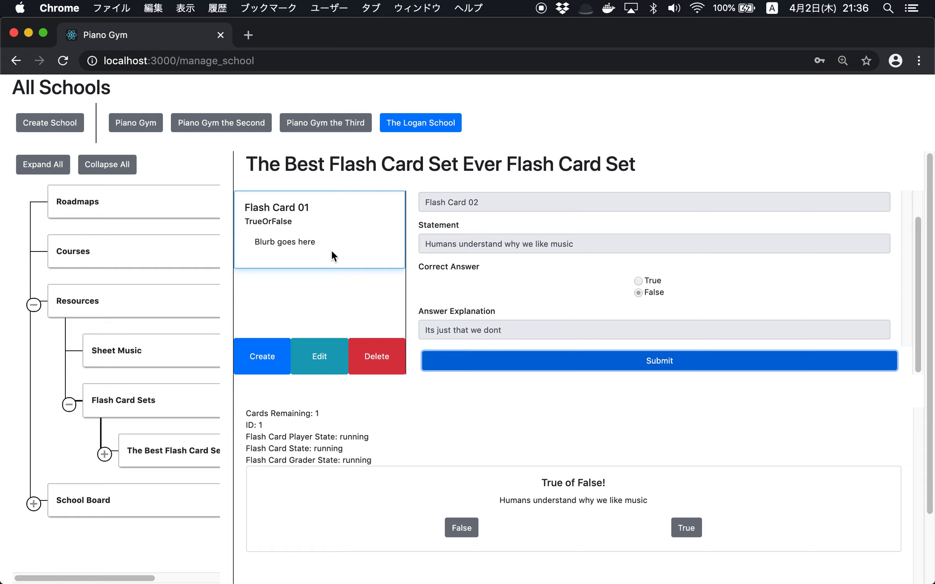
Edit the saved flash card again and change its name to The Best Flash Card Ever.
click(320, 356)
click(607, 204)
key(BackSpace)
key(BackSpace)
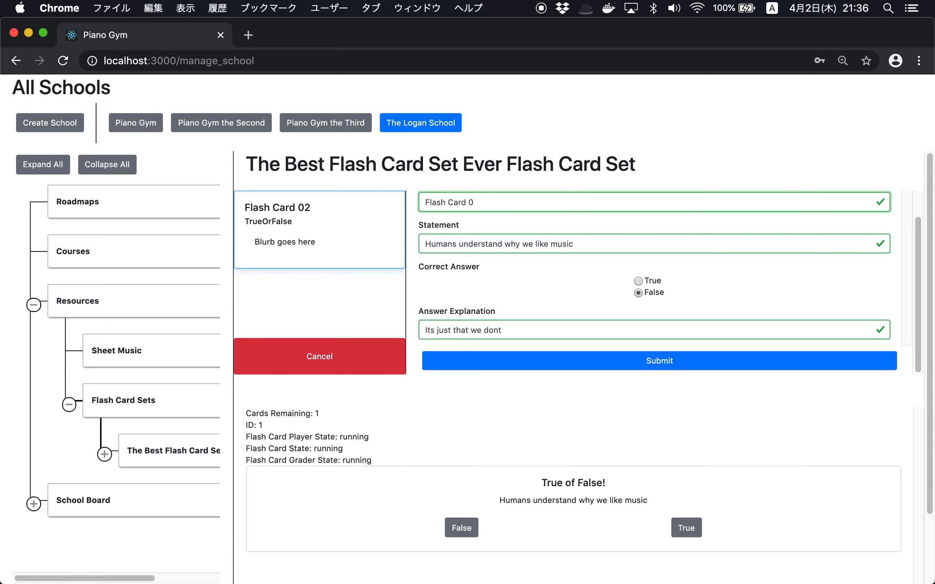
key(super+a)
text(The B)
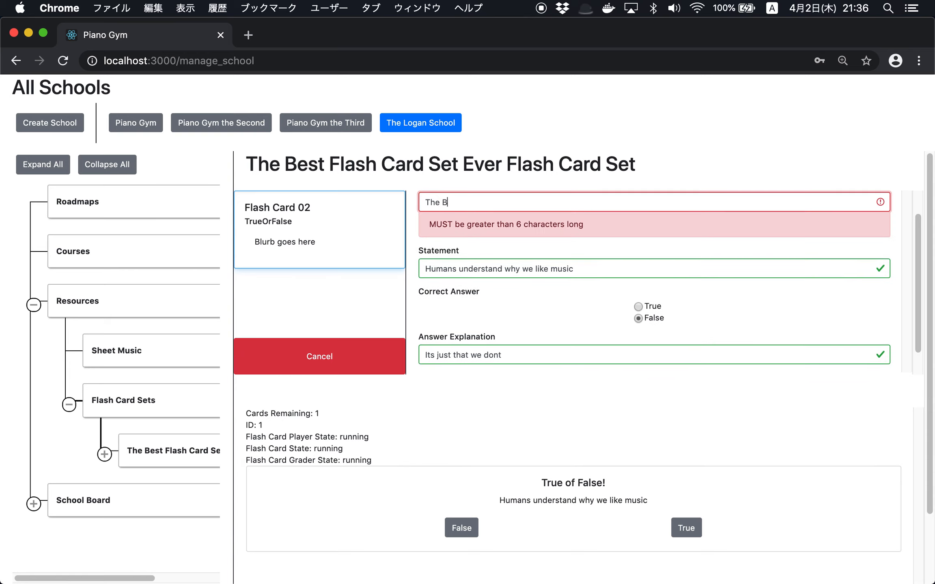
text(est Flash )
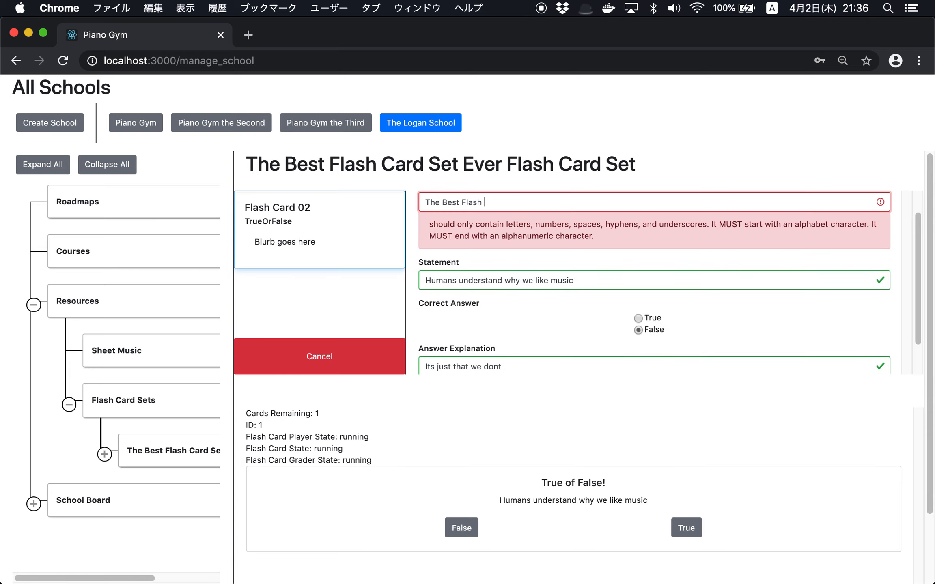
text(Card Ever!)
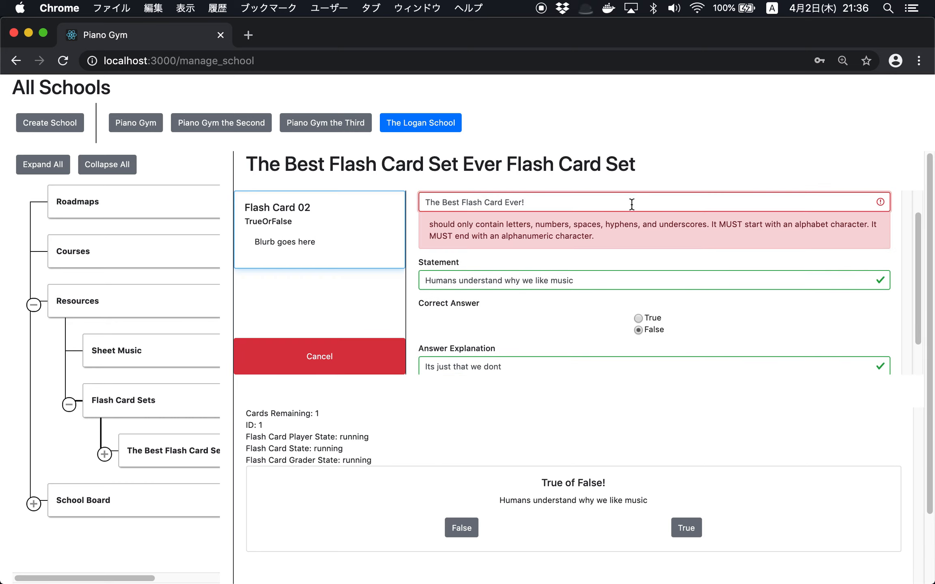
key(BackSpace)
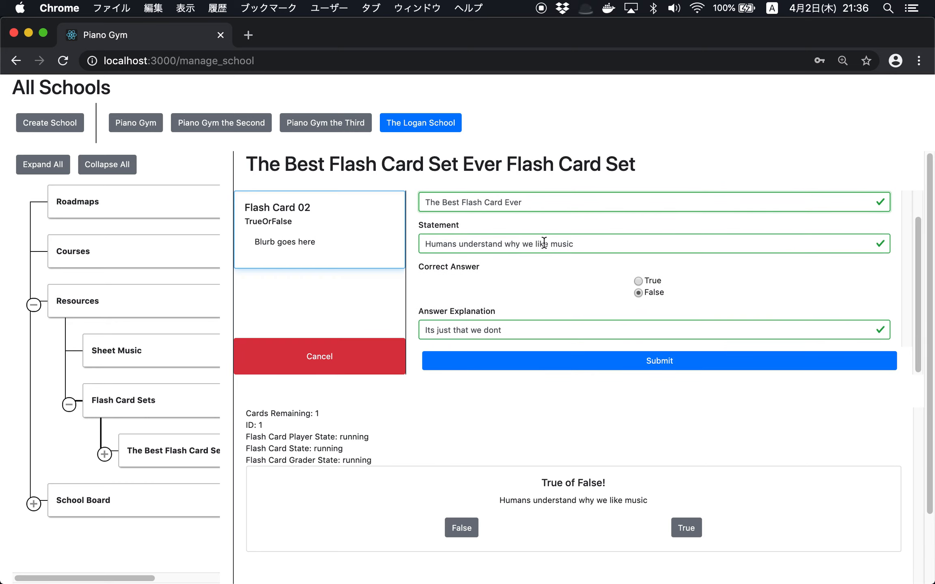
Set the card's correct answer to True and submit the edited flash card.
click(655, 280)
scroll(653, 277, down, 3)
click(652, 285)
scroll(630, 446, up, 3)
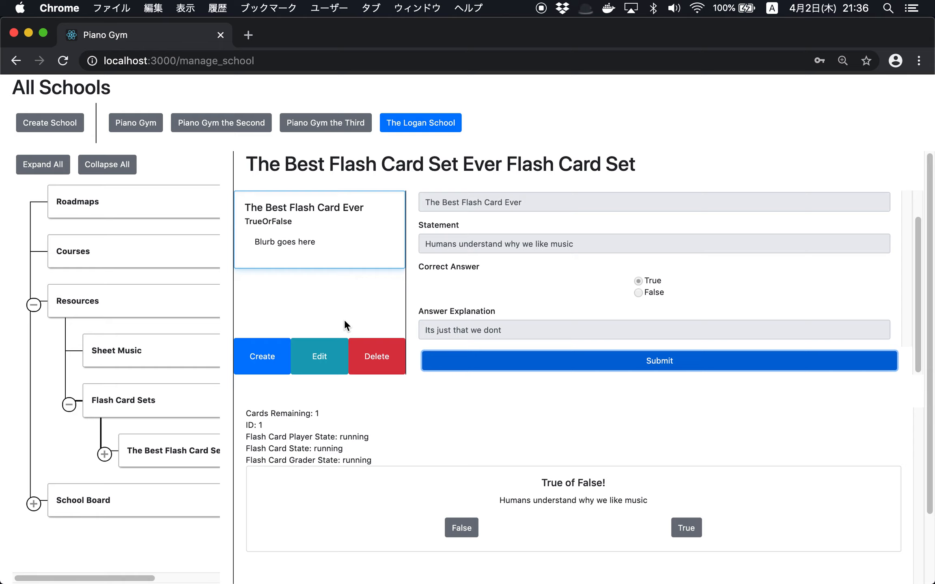
Expand the best flash card set in the school tree and examine the flash card listed under it.
scroll(422, 399, down, 3)
scroll(381, 439, up, 3)
click(104, 454)
scroll(151, 457, right, 5)
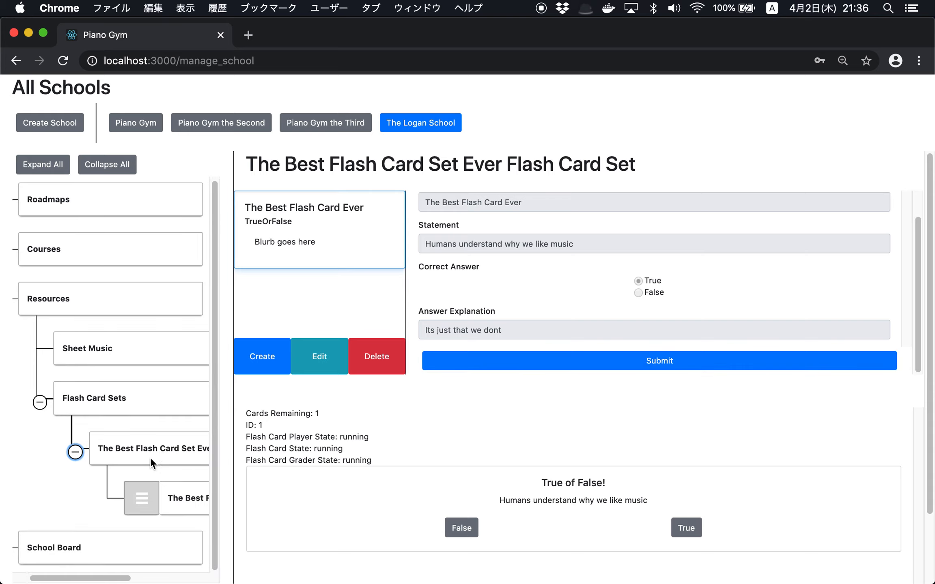
scroll(155, 472, left, 5)
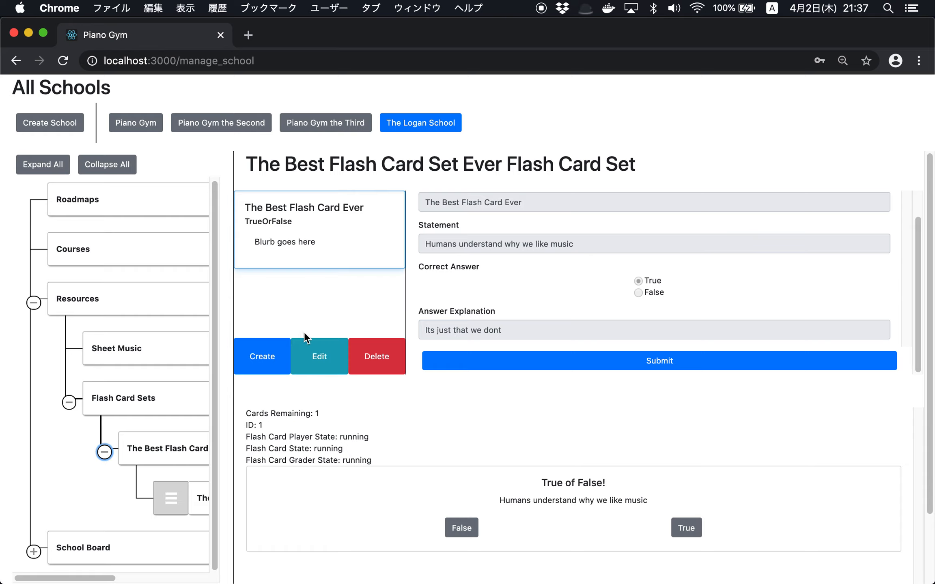
Start a new flash card in the set and choose PlaySheetMusic as its type.
click(274, 357)
click(454, 249)
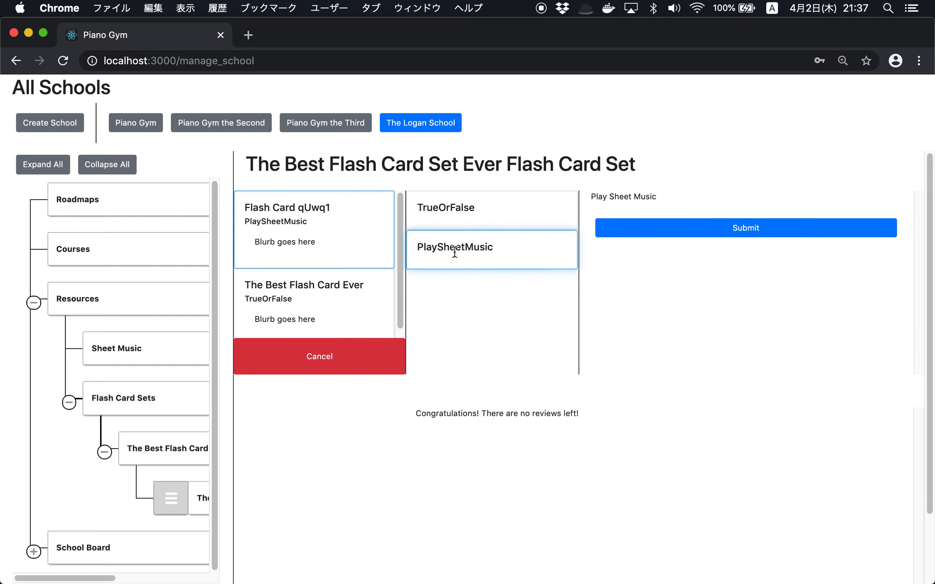